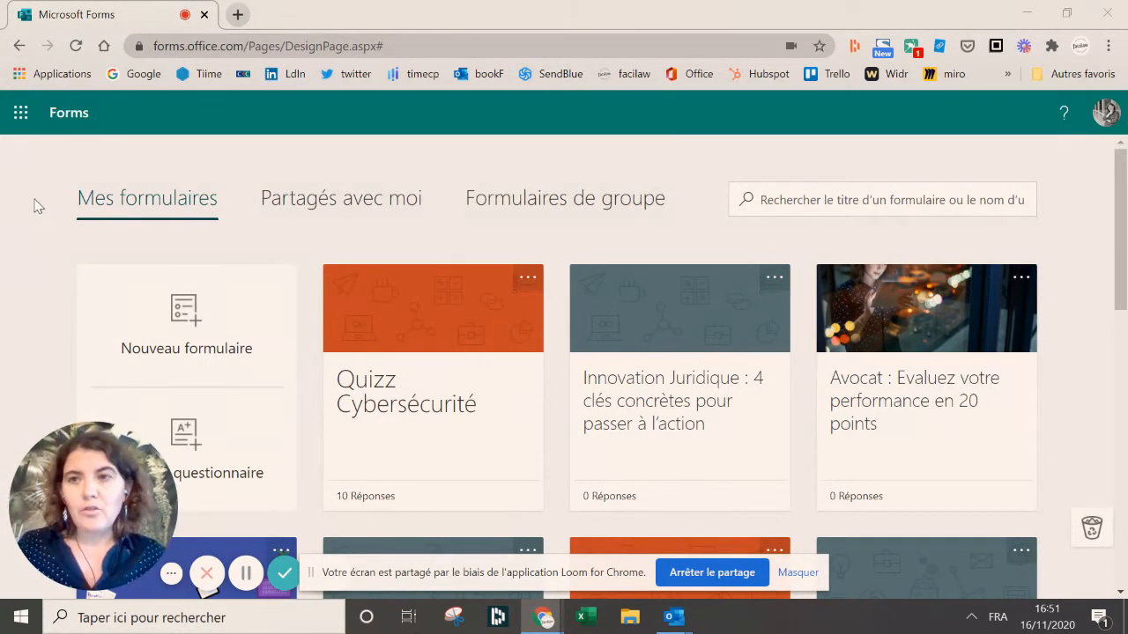
{"action": "left_click", "coordinate": [23, 113]}
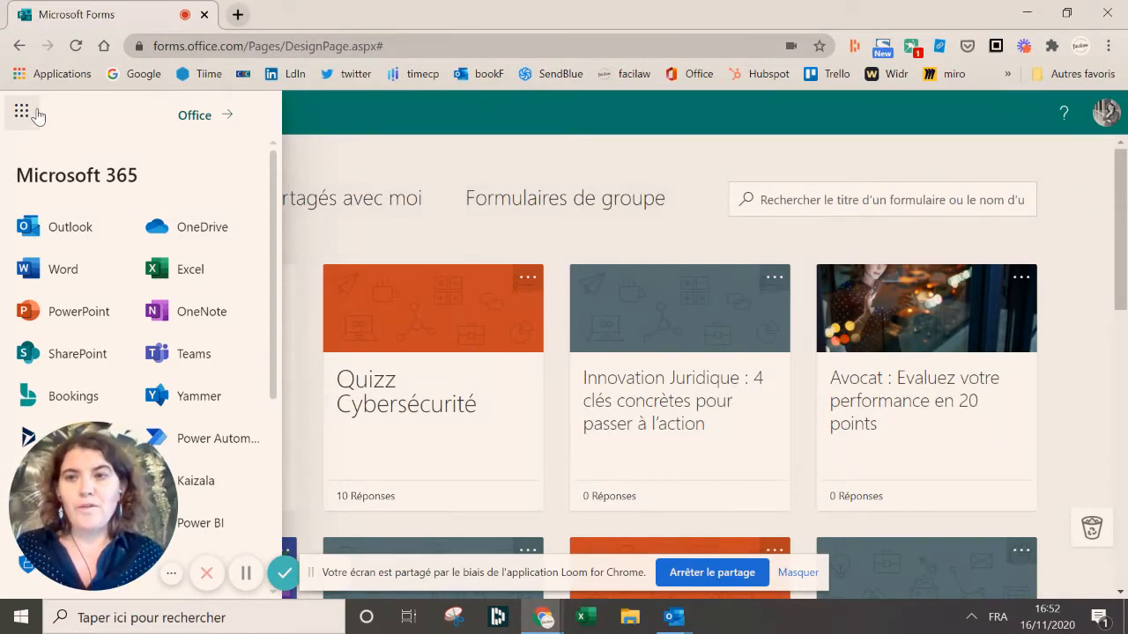
{"action": "left_click", "coordinate": [21, 109]}
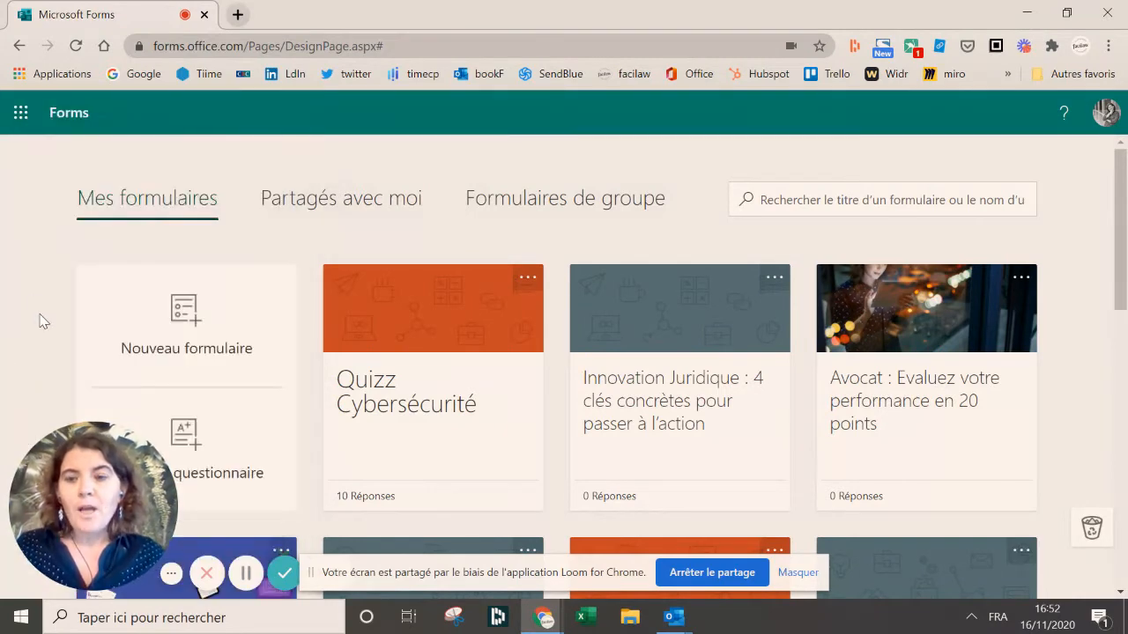
- Create a new blank form and title it "Test formulaire"
{"action": "left_click", "coordinate": [202, 320]}
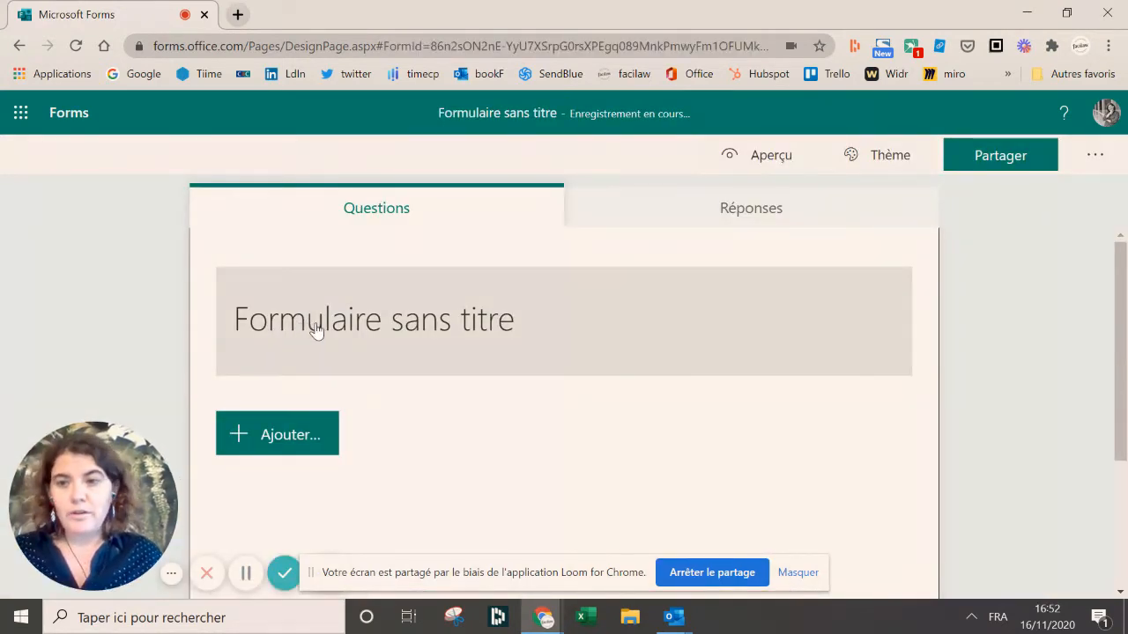
{"action": "left_click", "coordinate": [317, 319]}
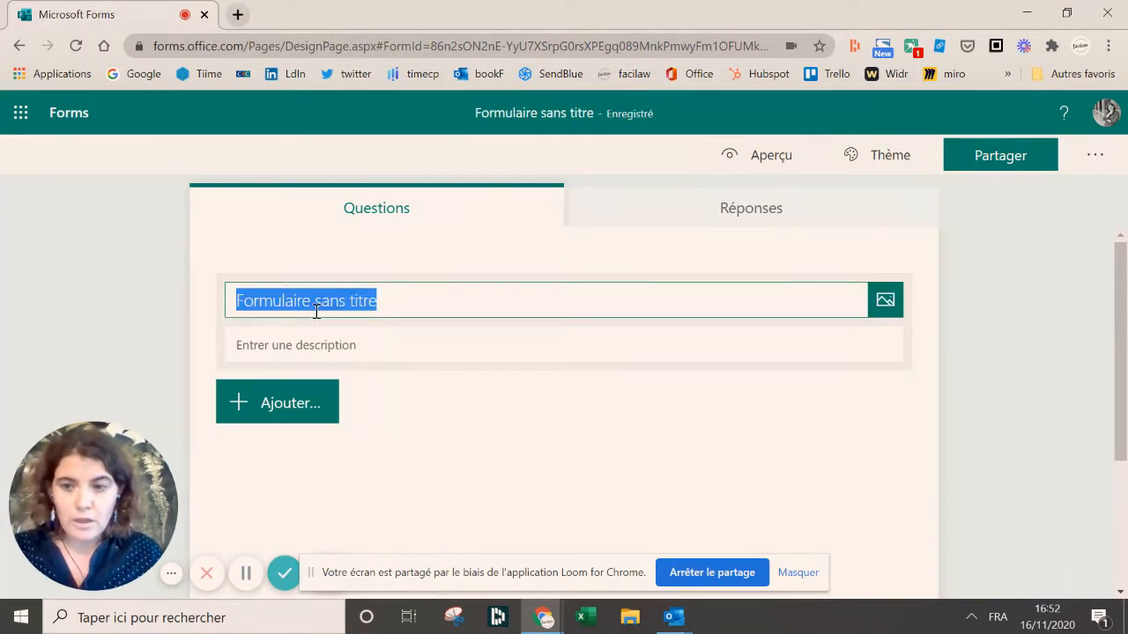
{"action": "type", "text": "Test for"}
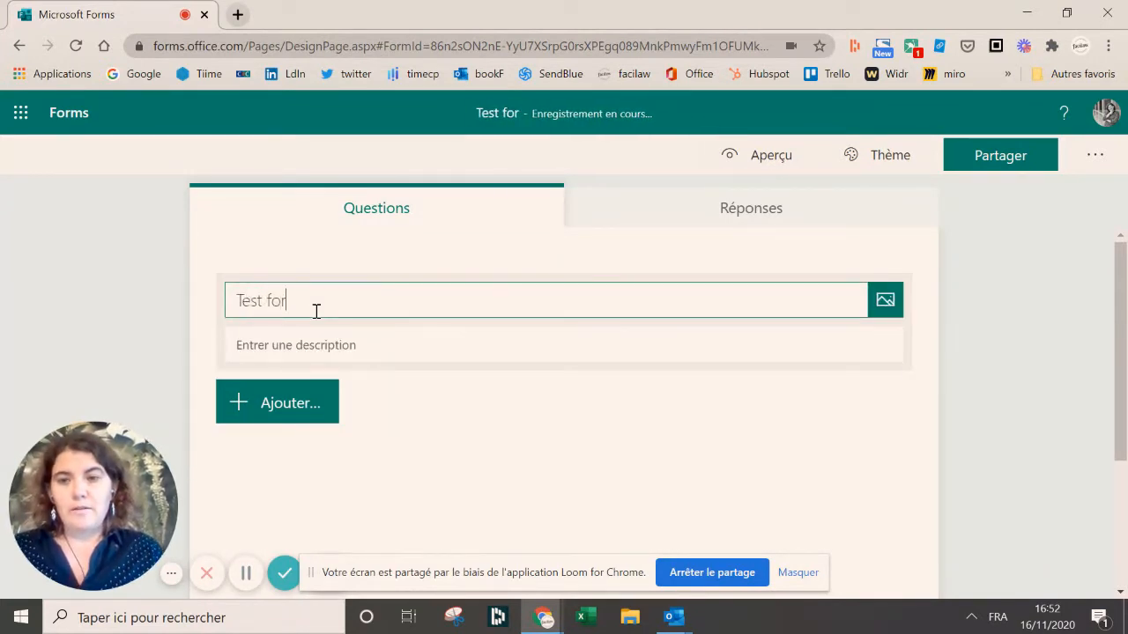
{"action": "type", "text": "mulaire"}
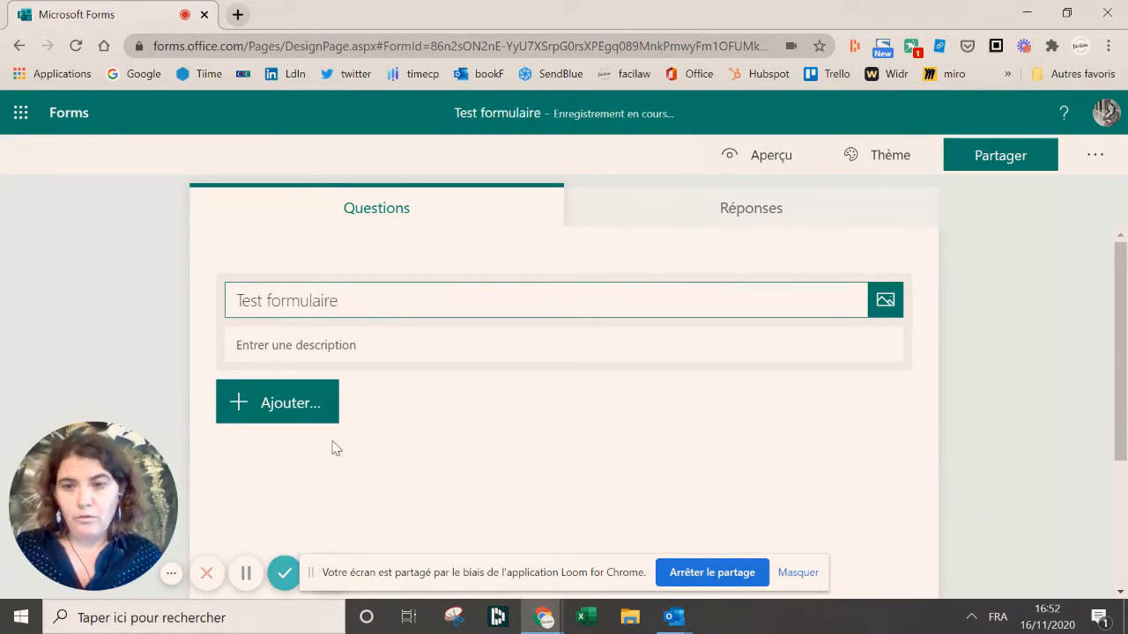
- Add a rating (Évaluation) question reading "Quelle note donneriez vous à ce tuto vidéo ?"
{"action": "left_click", "coordinate": [270, 403]}
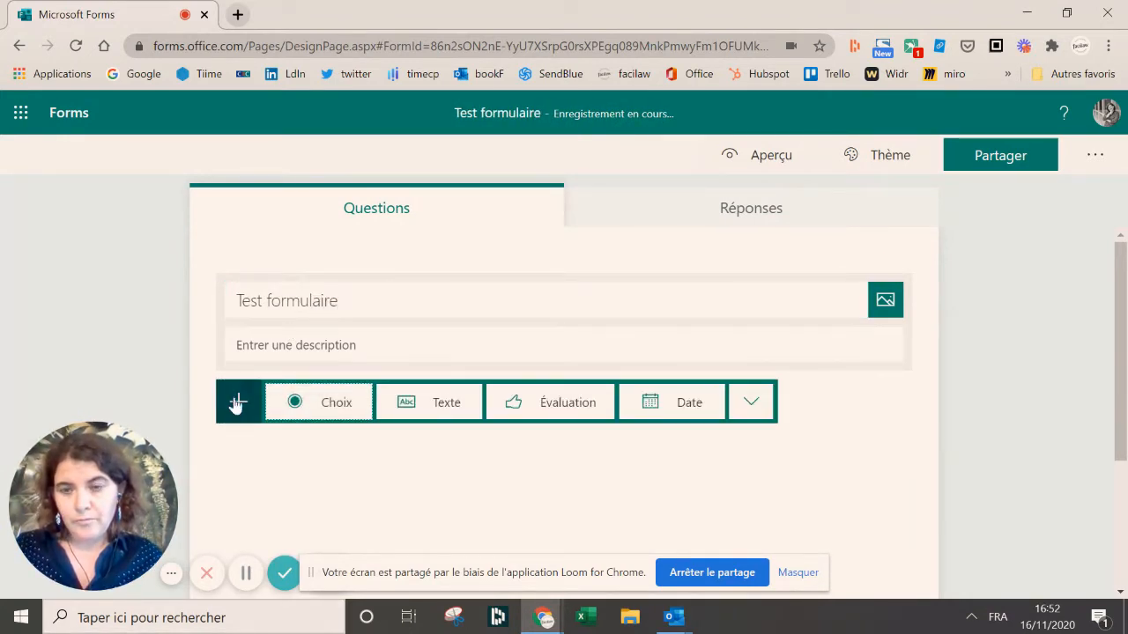
{"action": "left_click", "coordinate": [539, 402]}
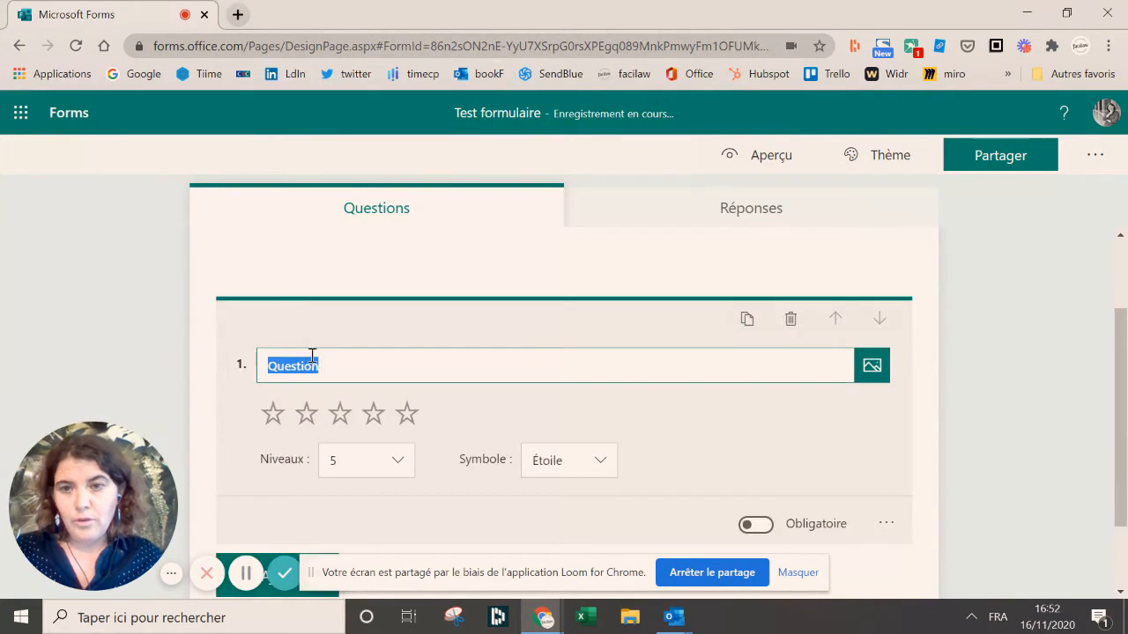
{"action": "key", "text": "ctrl+w"}
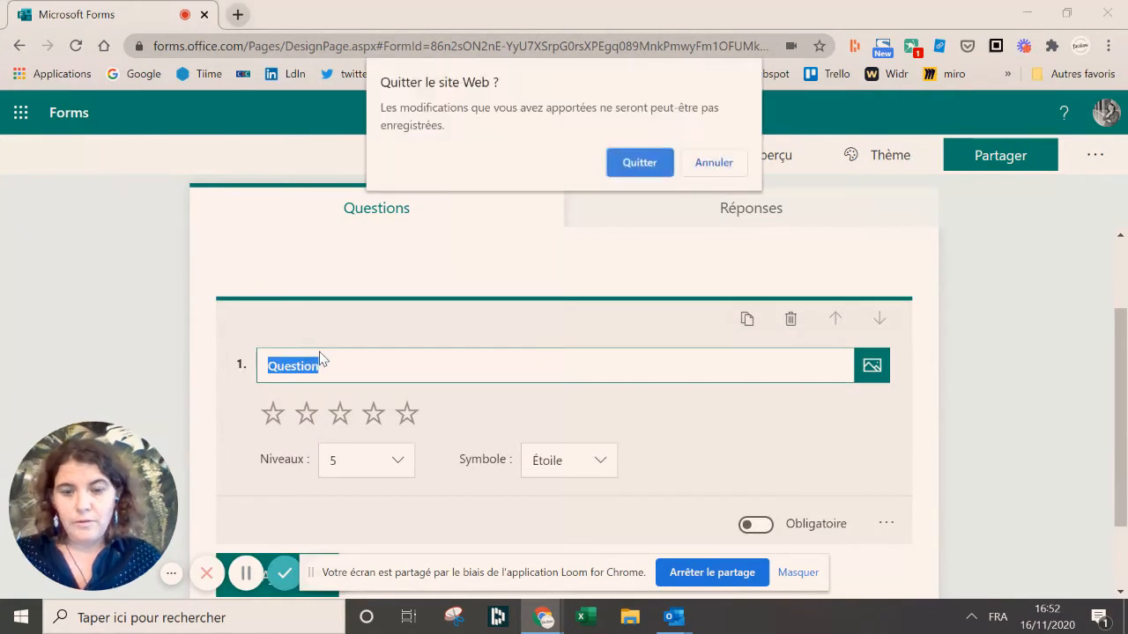
{"action": "left_click", "coordinate": [713, 162]}
{"action": "type", "text": "Quelle n"}
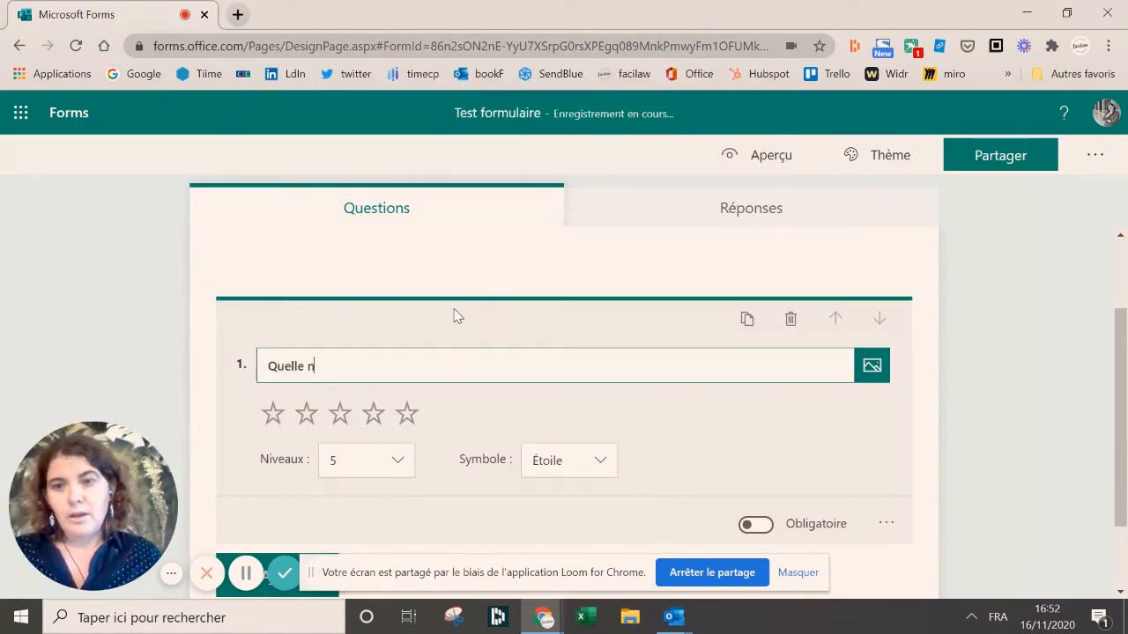
{"action": "type", "text": "ote donne"}
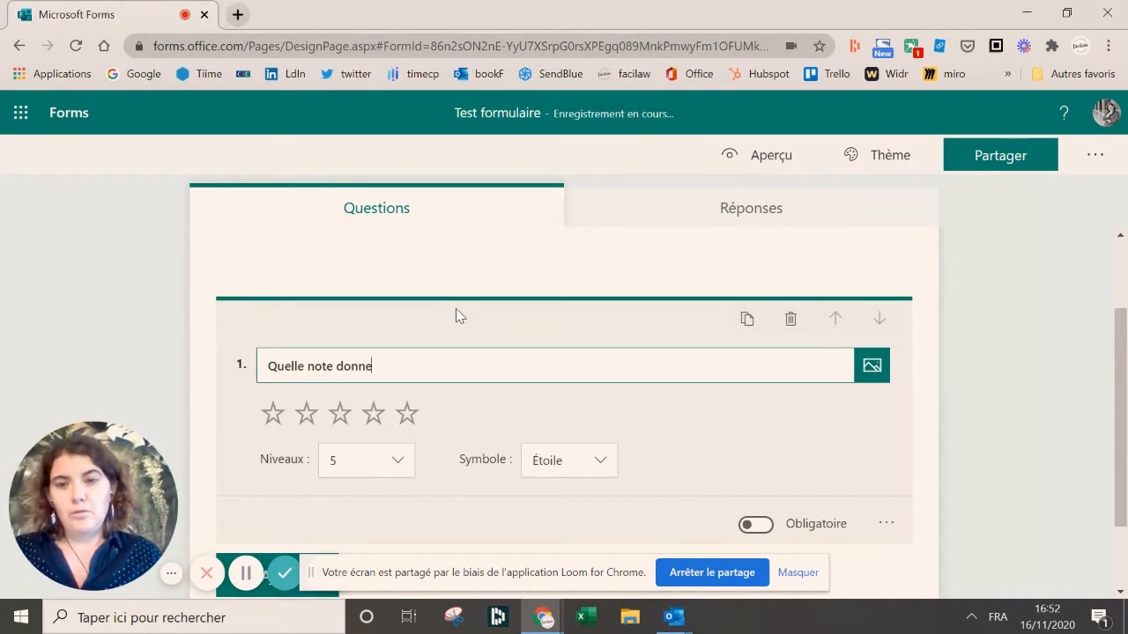
{"action": "type", "text": "riez vous à ce "}
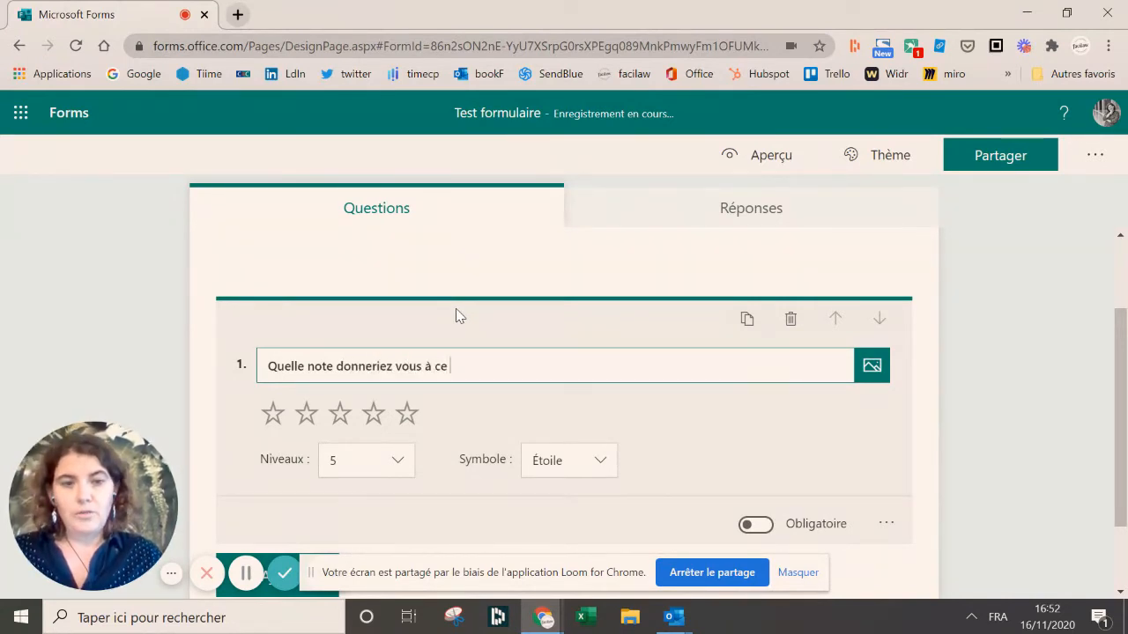
{"action": "type", "text": "tuto vidé"}
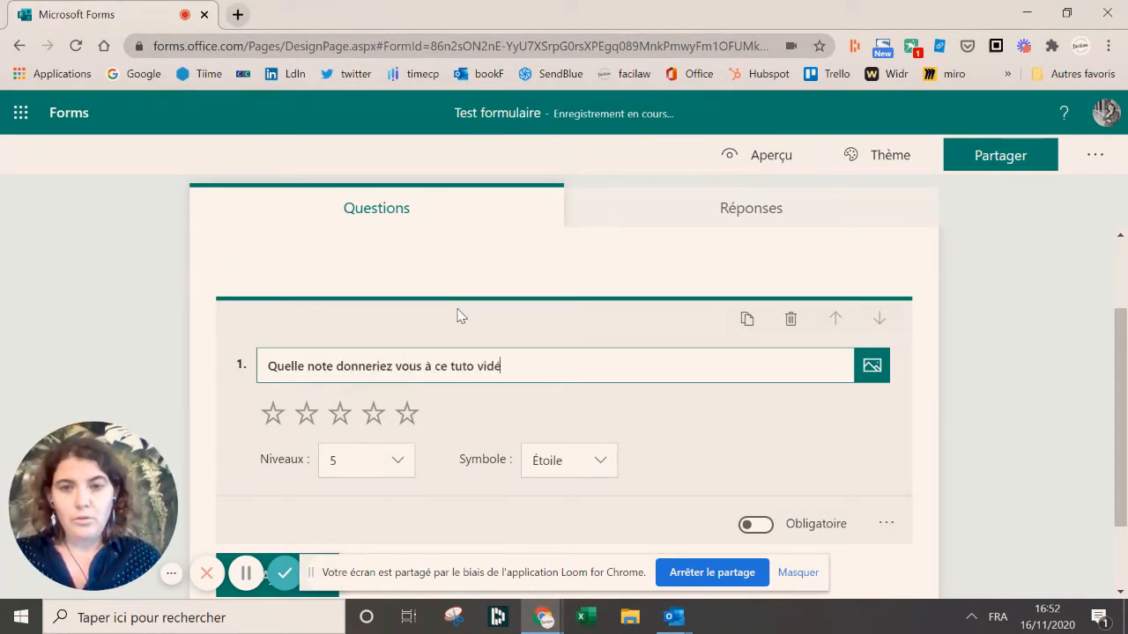
{"action": "type", "text": "o ?"}
- Make the rating question mandatory (Obligatoire) and set its number of levels to 4
{"action": "scroll", "coordinate": [546, 471], "scroll_direction": "down", "scroll_amount": 1}
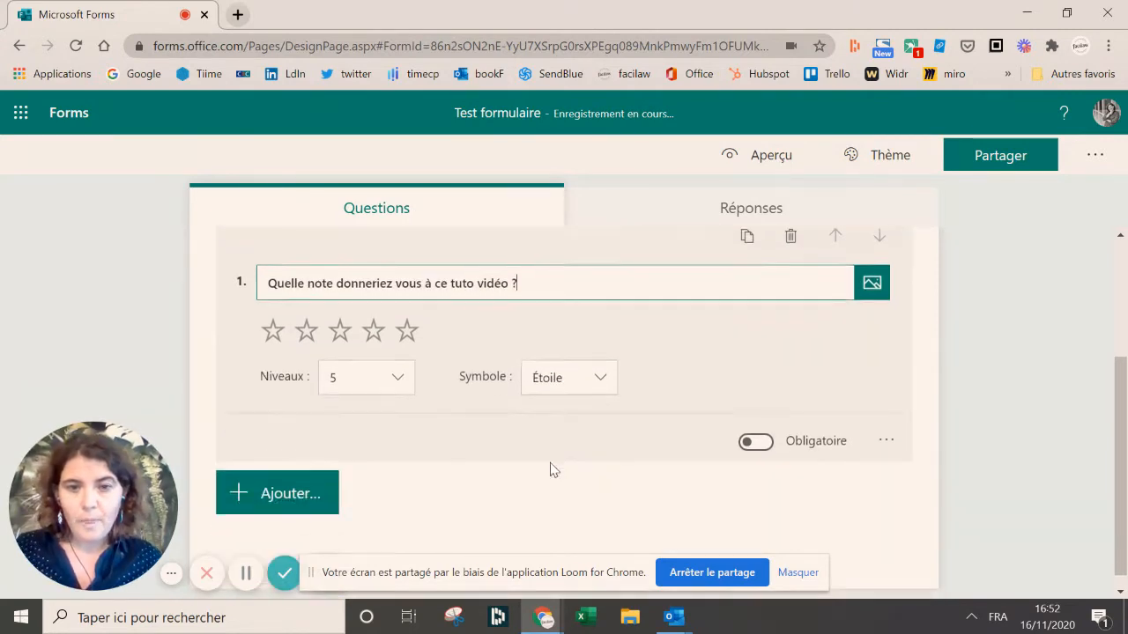
{"action": "left_click", "coordinate": [756, 437]}
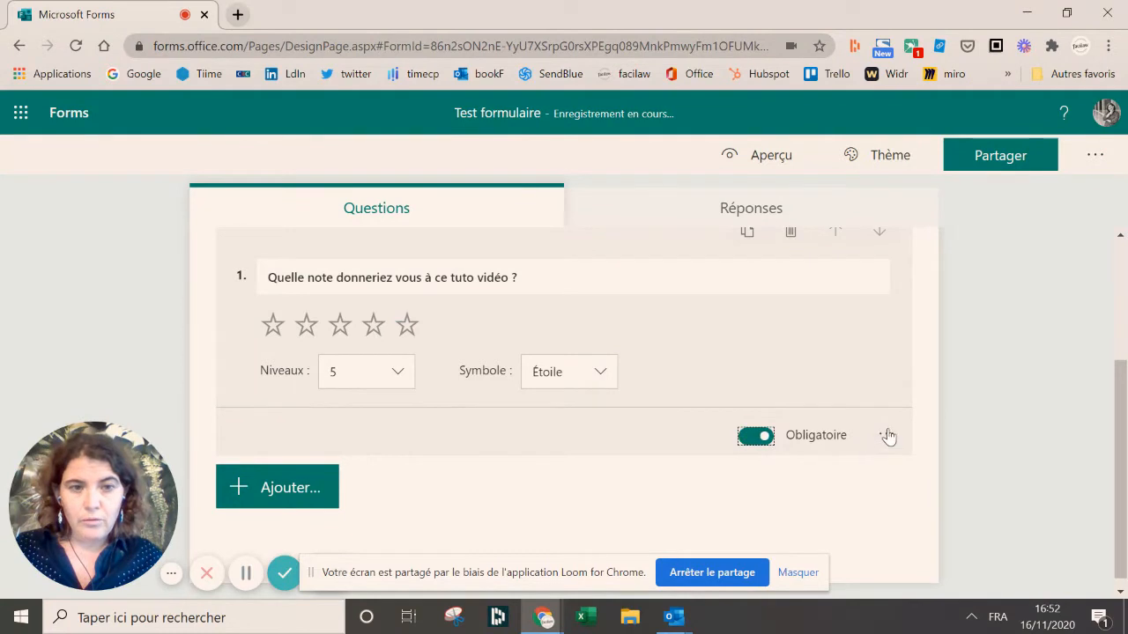
{"action": "left_click", "coordinate": [887, 434]}
{"action": "left_click", "coordinate": [439, 429]}
{"action": "left_click", "coordinate": [350, 381]}
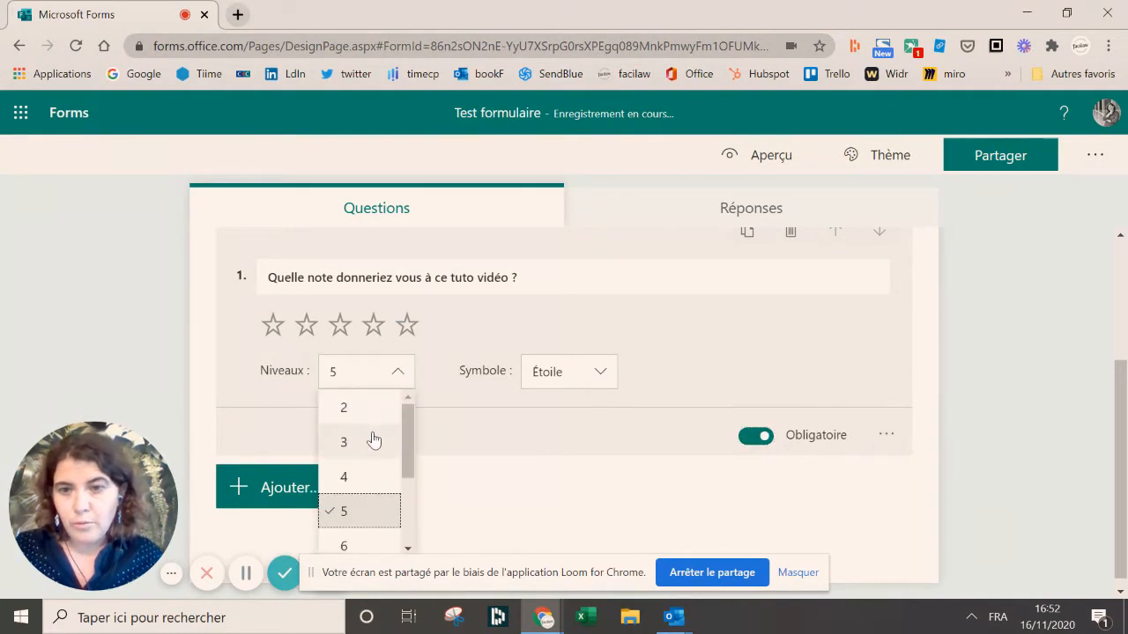
{"action": "left_click", "coordinate": [379, 482]}
- Add a text question reading "test question texte" and allow a long answer (Réponse longue) for it
{"action": "left_click", "coordinate": [270, 494]}
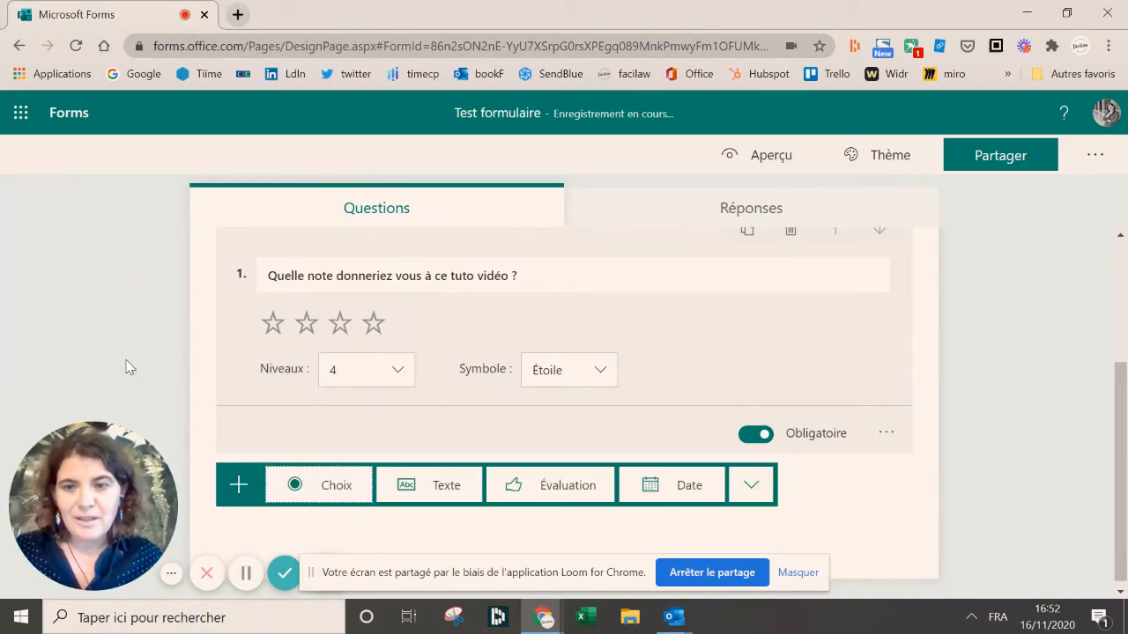
{"action": "left_click", "coordinate": [239, 480]}
{"action": "left_click", "coordinate": [232, 467]}
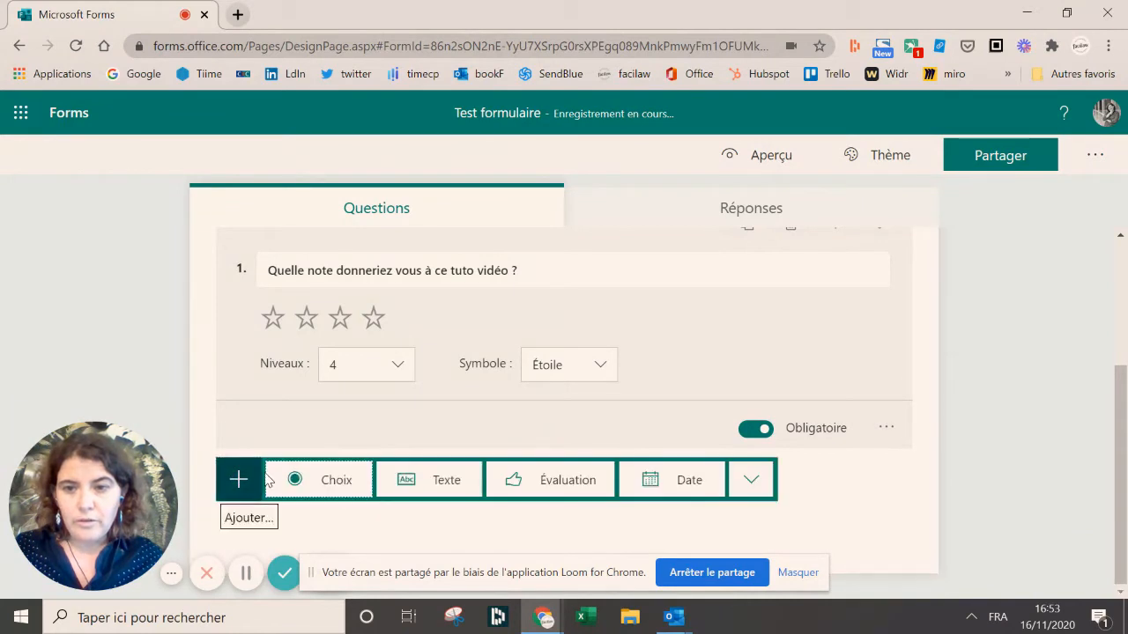
{"action": "left_click", "coordinate": [409, 464]}
{"action": "type", "text": "te"}
{"action": "key", "text": "BackSpace"}
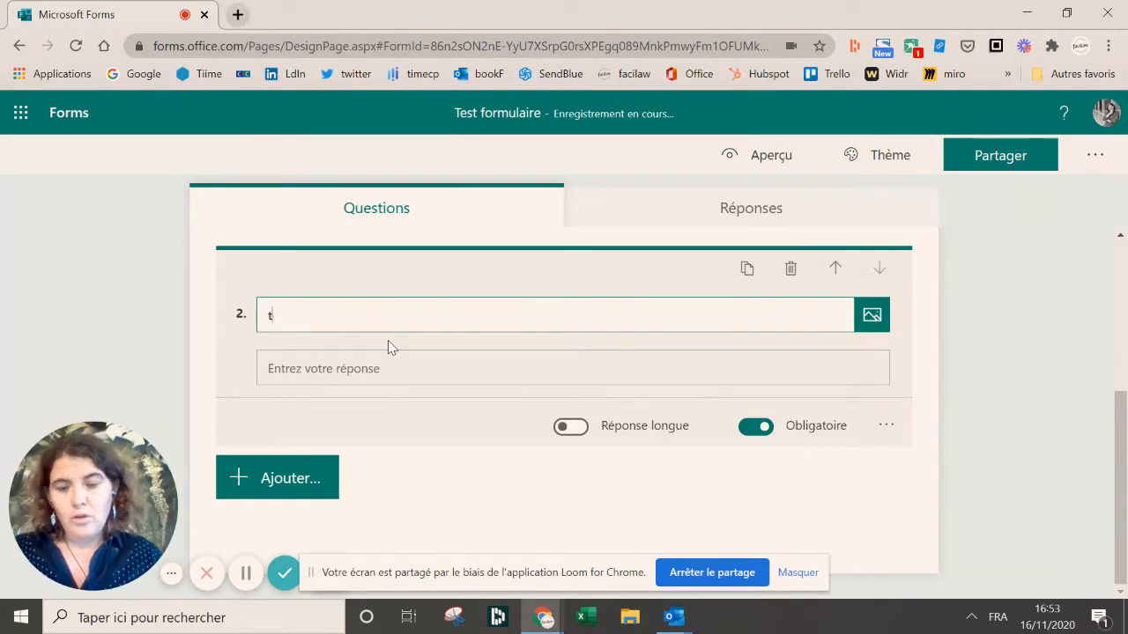
{"action": "type", "text": "est question "}
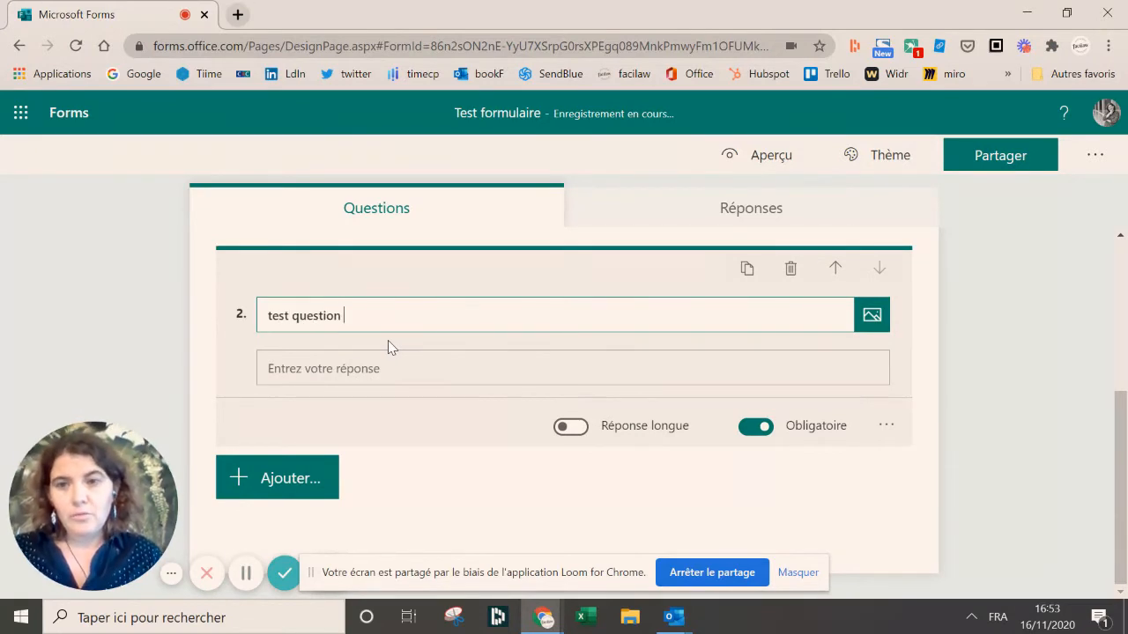
{"action": "type", "text": "texte"}
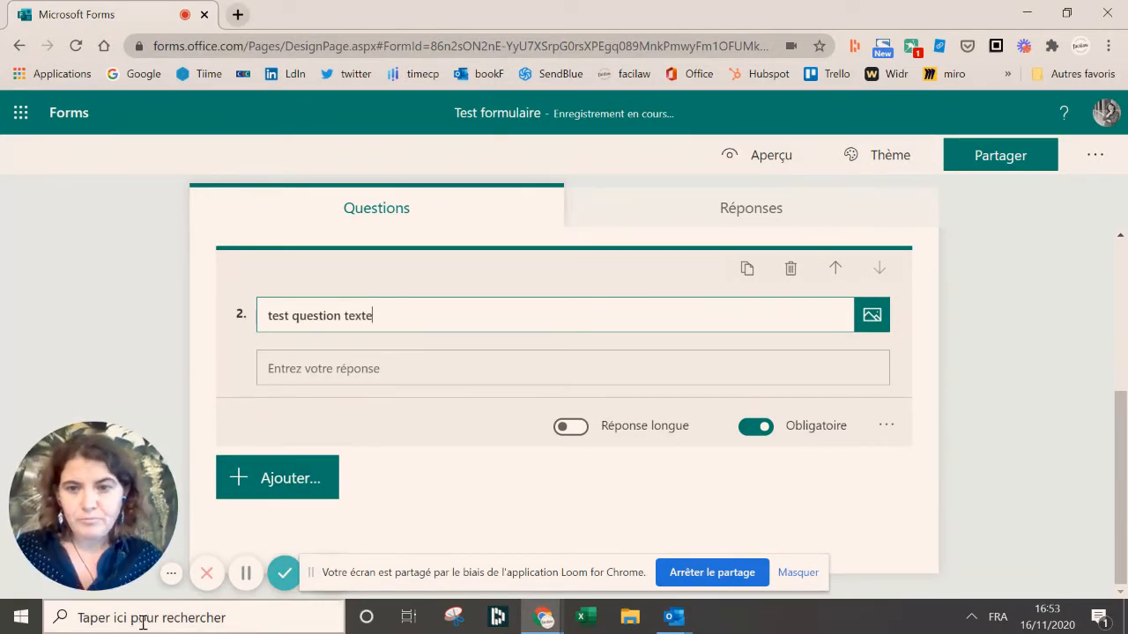
{"action": "left_click", "coordinate": [573, 427]}
{"action": "left_click", "coordinate": [301, 481]}
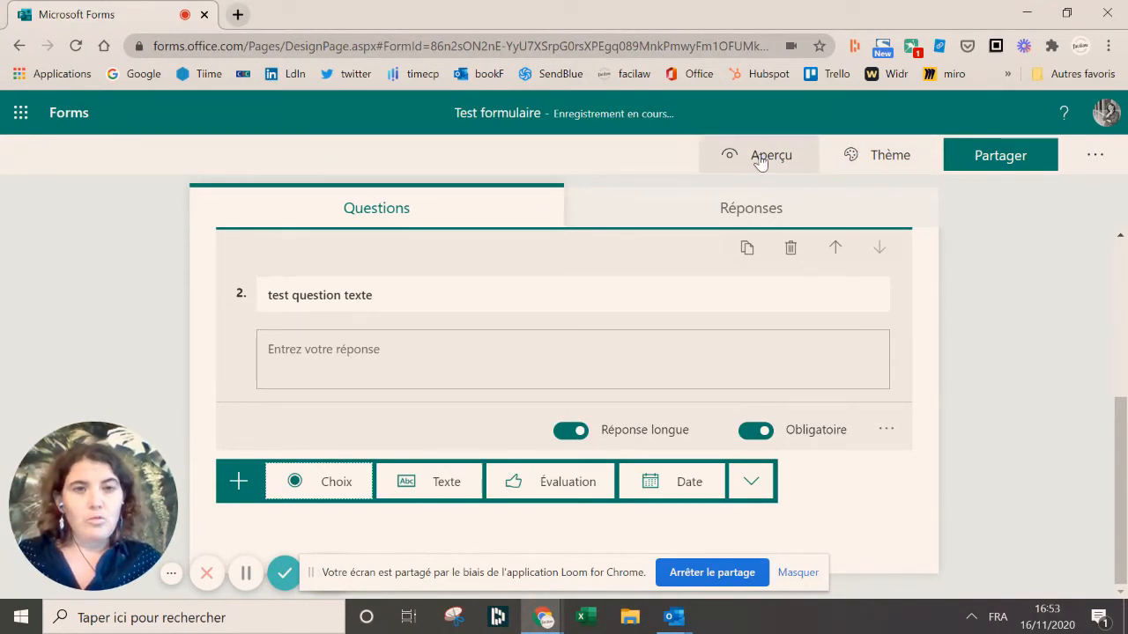
- Apply the plain dark blue colour theme to the form
{"action": "left_click", "coordinate": [852, 157]}
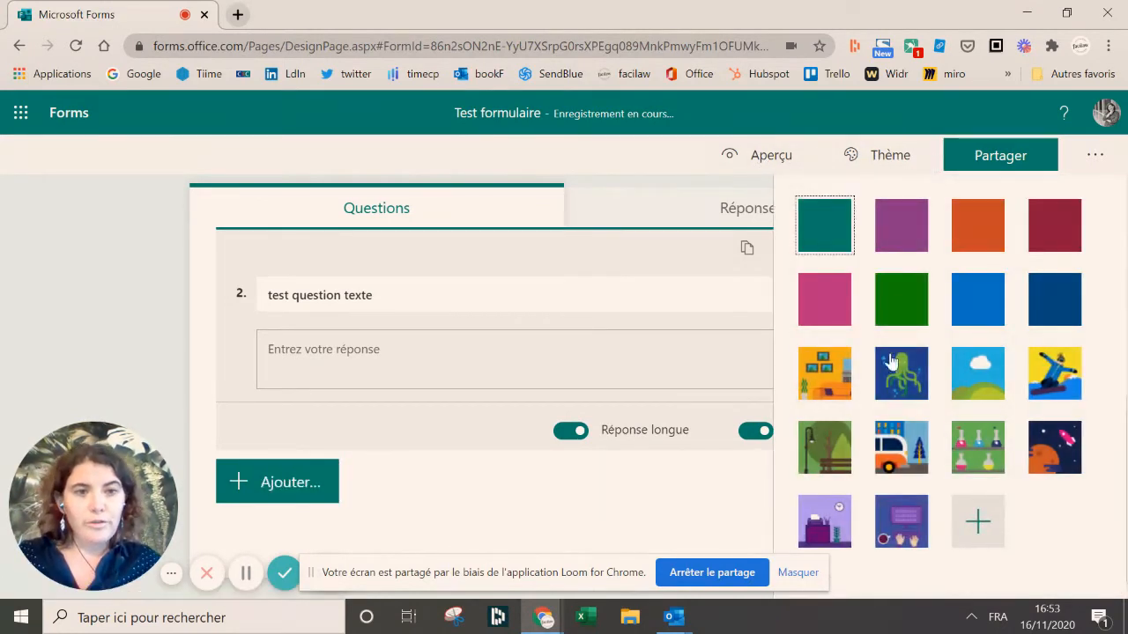
{"action": "left_click", "coordinate": [1053, 301]}
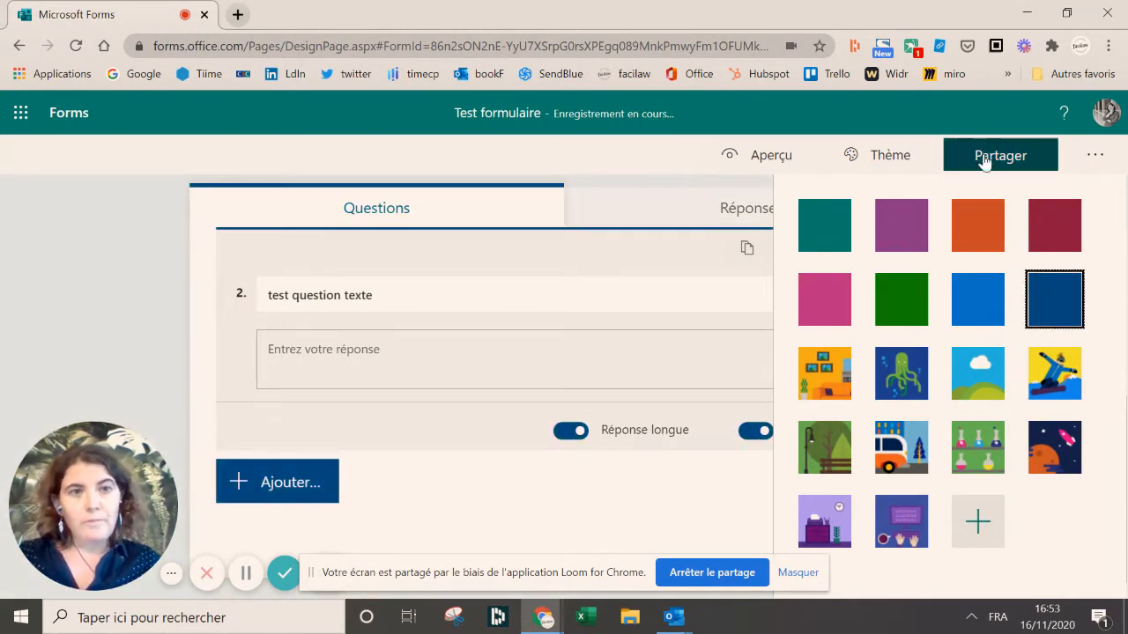
{"action": "left_click", "coordinate": [655, 156]}
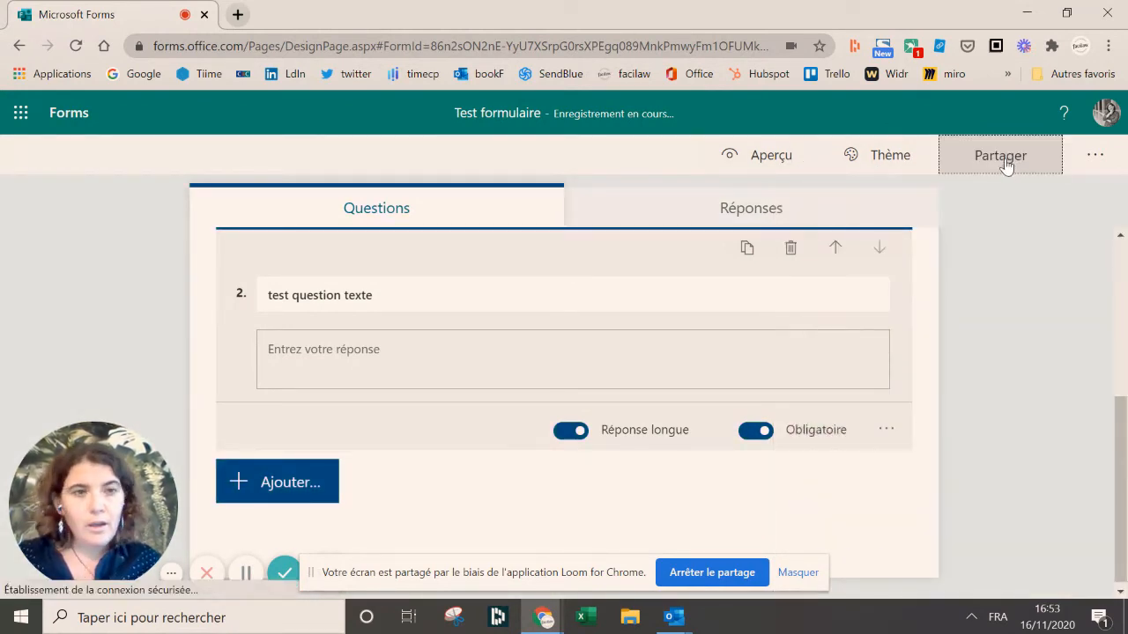
- Open the form's sharing options and go through the QR code, embed code and e-mail methods
{"action": "left_click", "coordinate": [1013, 165]}
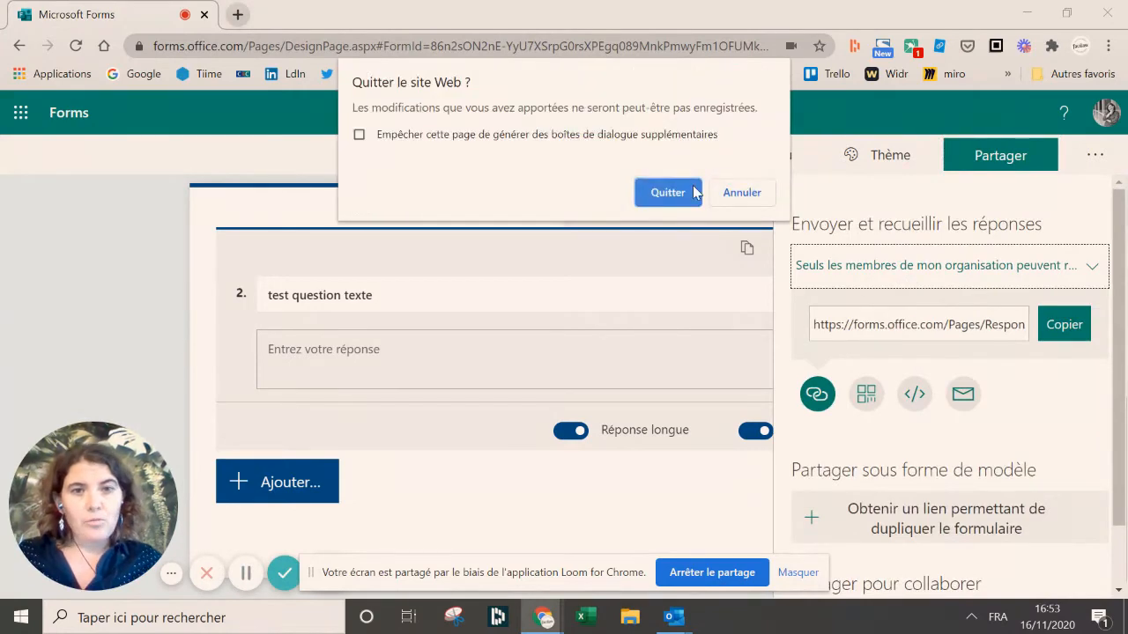
{"action": "left_click", "coordinate": [741, 193]}
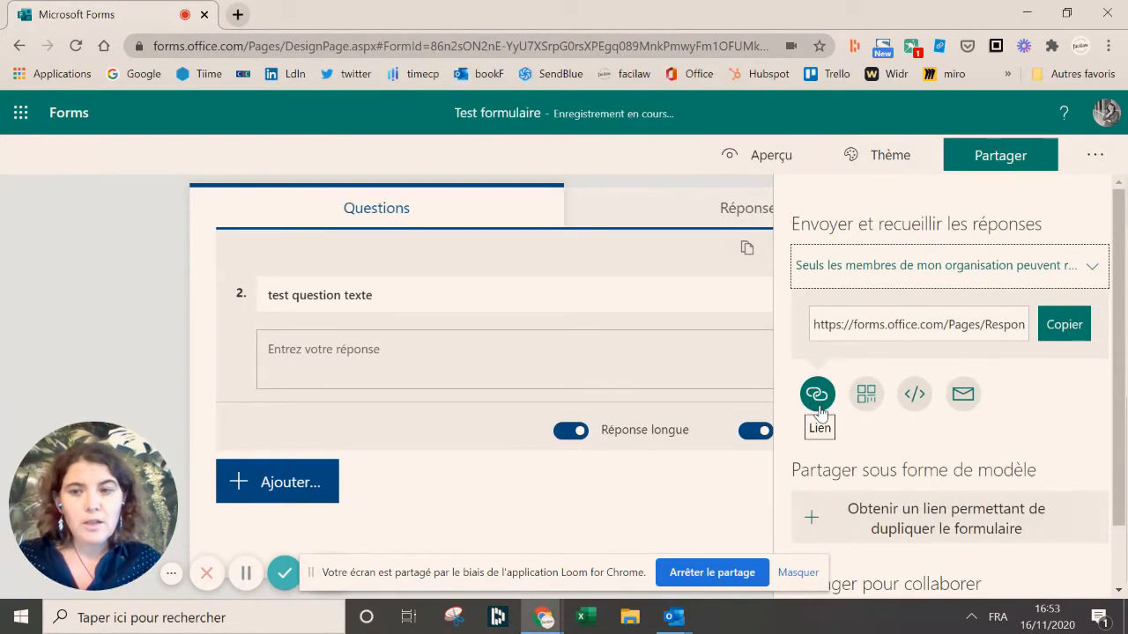
{"action": "left_click", "coordinate": [867, 396]}
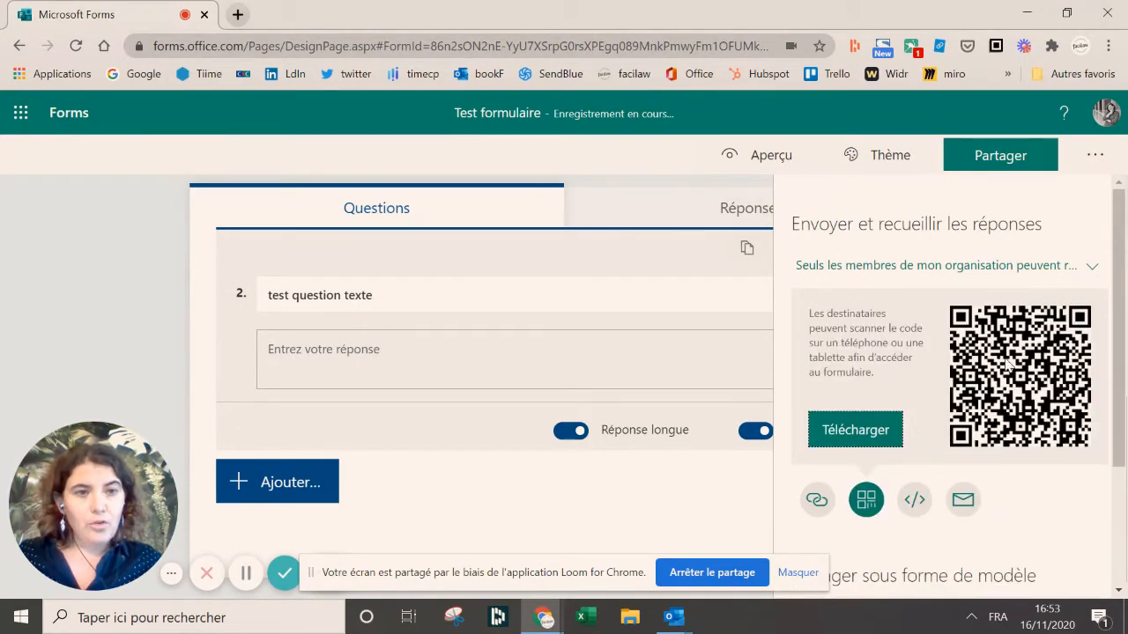
{"action": "left_click", "coordinate": [913, 503]}
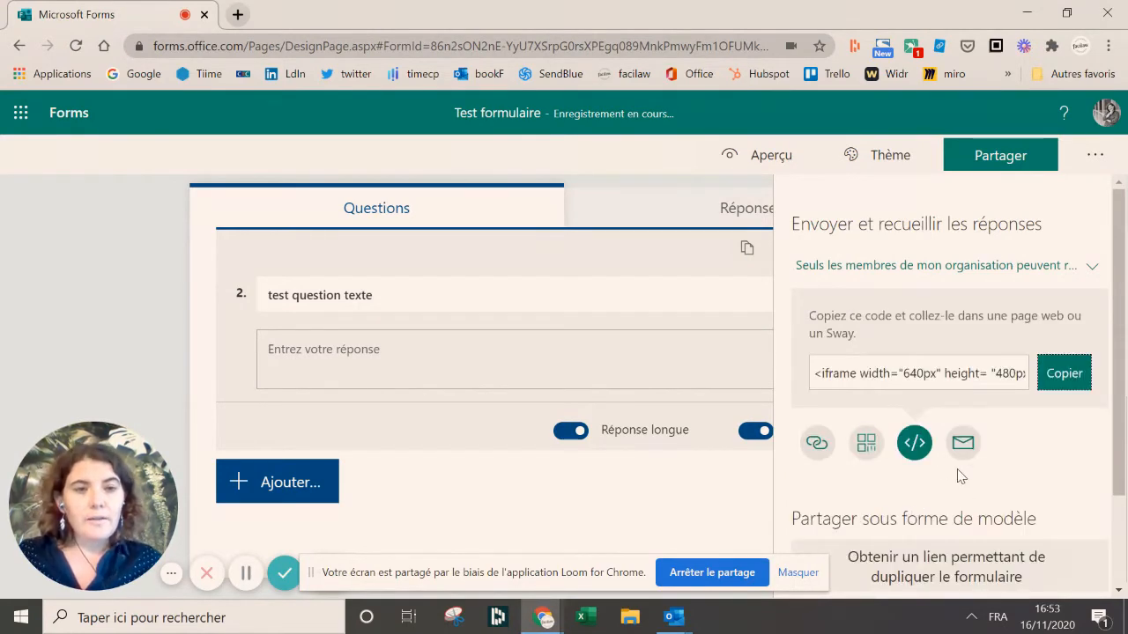
{"action": "left_click", "coordinate": [965, 447]}
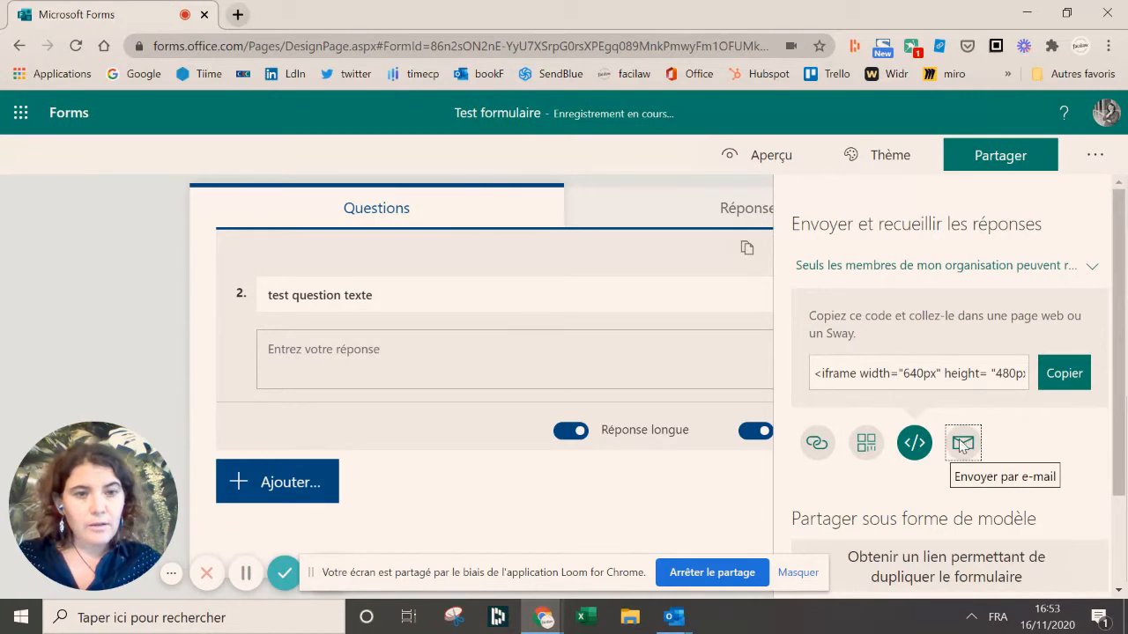
{"action": "left_click", "coordinate": [745, 192]}
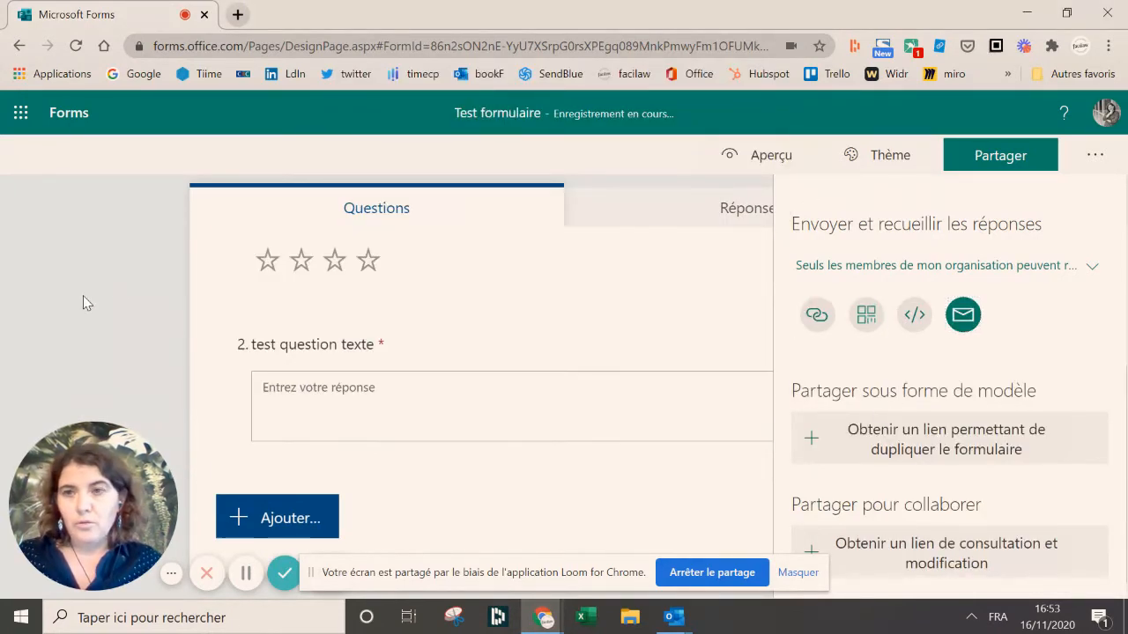
- Leave the sharing options and look through the form's response summary
{"action": "left_click", "coordinate": [966, 147]}
{"action": "left_click", "coordinate": [720, 217]}
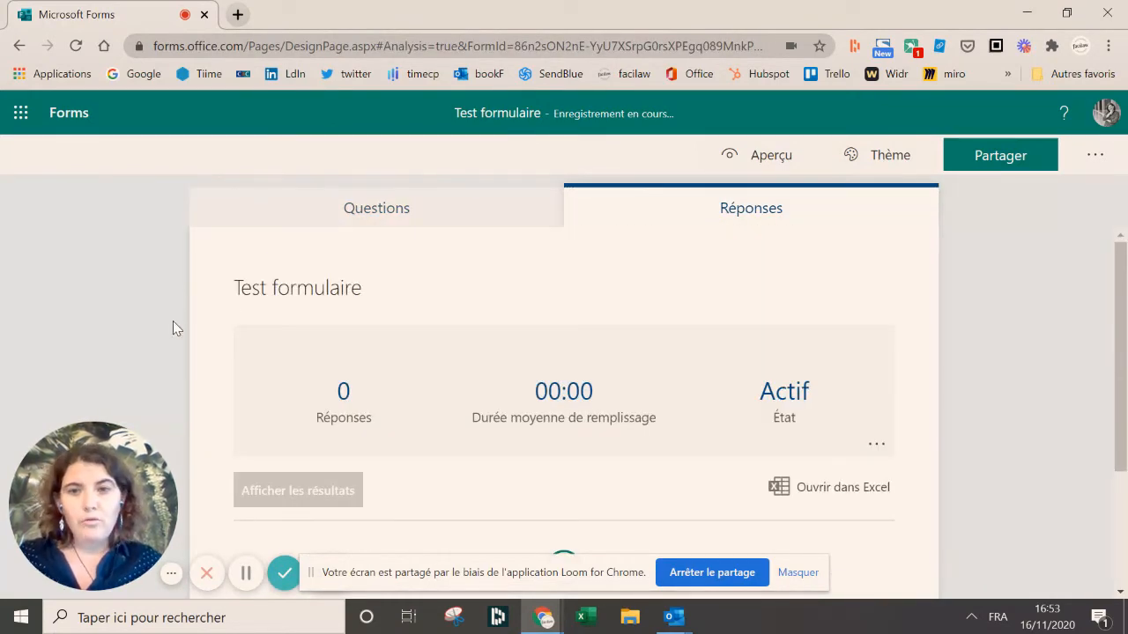
{"action": "scroll", "coordinate": [171, 322], "scroll_direction": "down", "scroll_amount": 1}
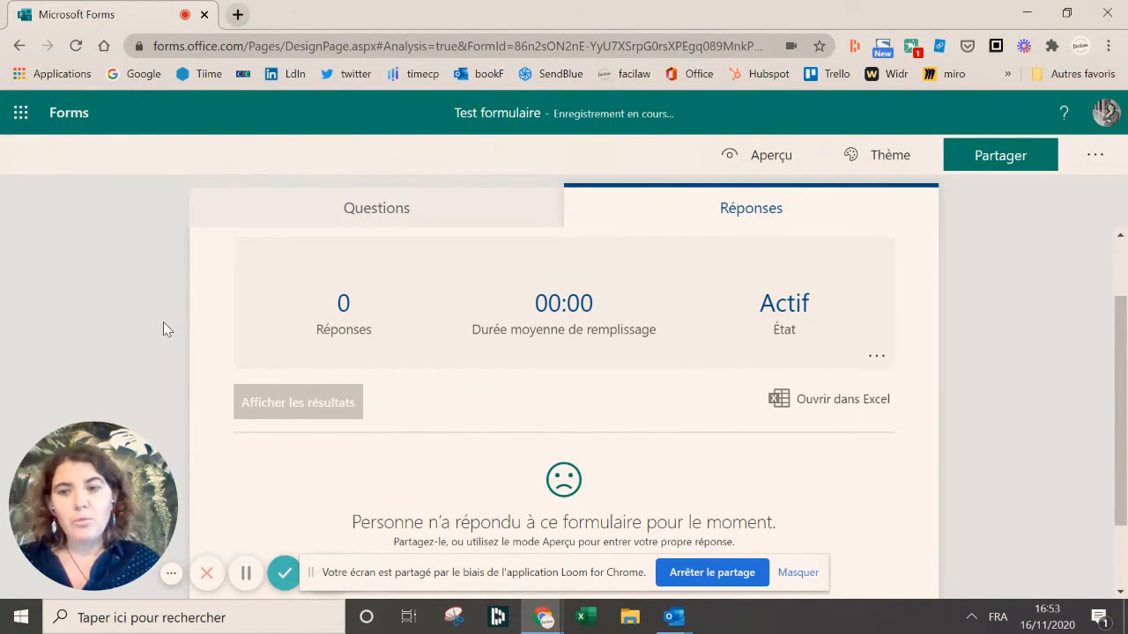
{"action": "scroll", "coordinate": [368, 383], "scroll_direction": "down", "scroll_amount": 1}
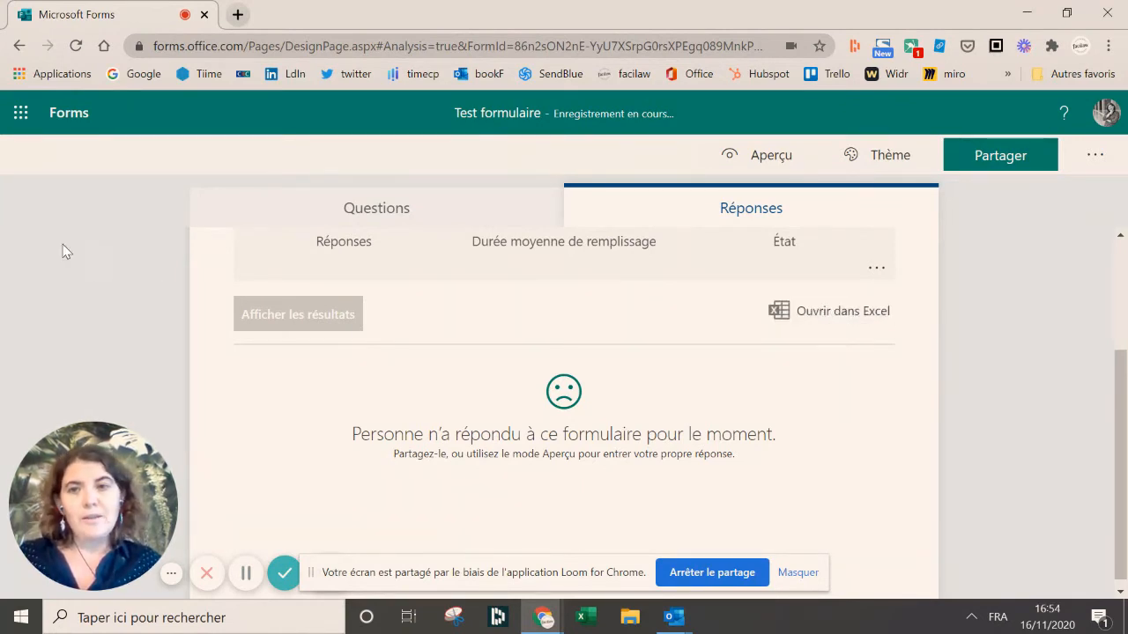
{"action": "scroll", "coordinate": [86, 247], "scroll_direction": "up", "scroll_amount": 2}
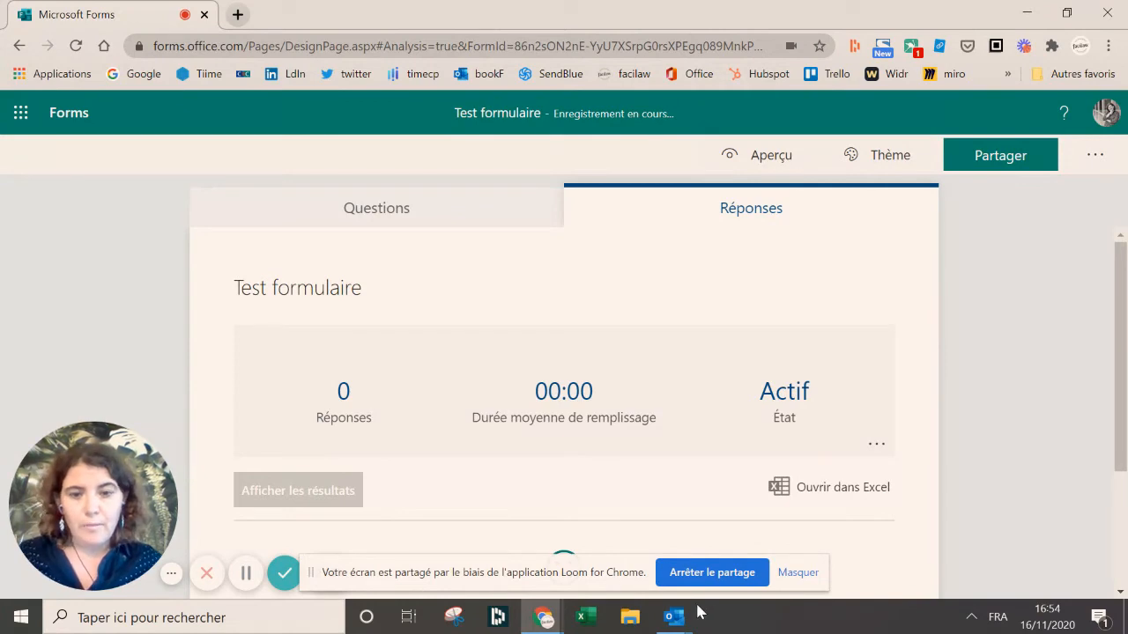
- Switch to the blank Outlook message and start a poll (Sondage) in the message body above the signature
{"action": "mouse_move", "coordinate": [687, 621]}
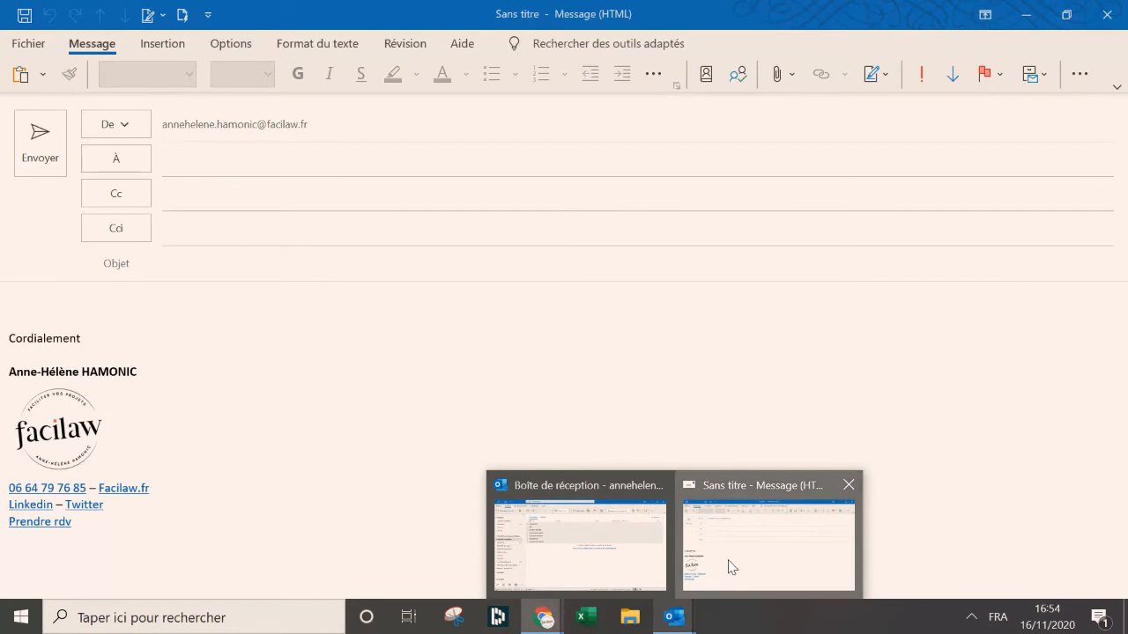
{"action": "left_click", "coordinate": [731, 567]}
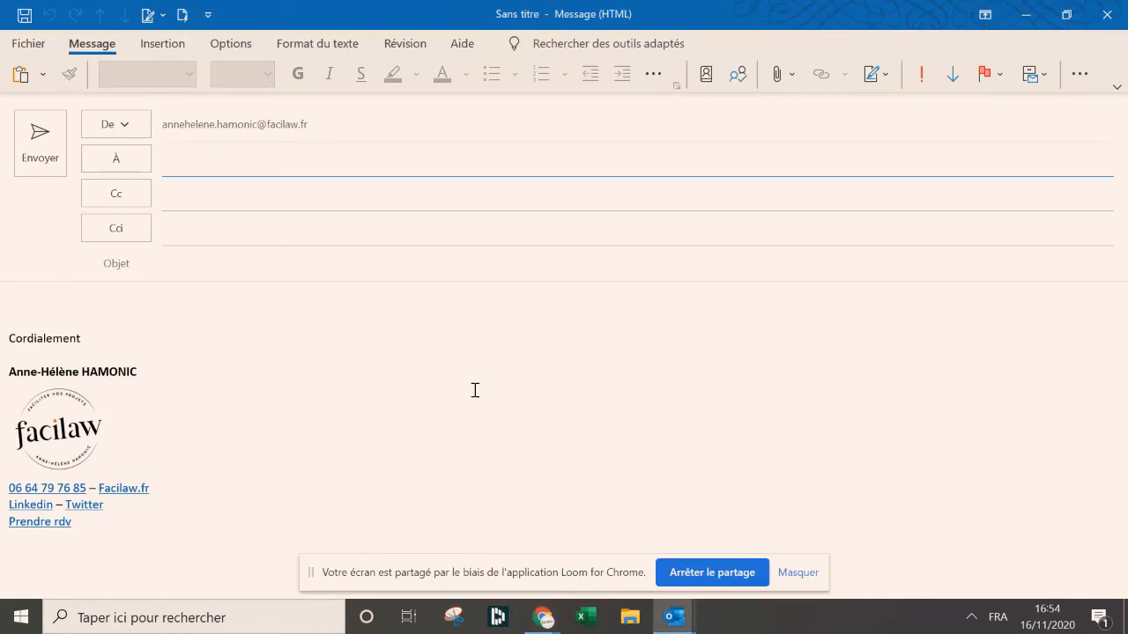
{"action": "left_click", "coordinate": [209, 294]}
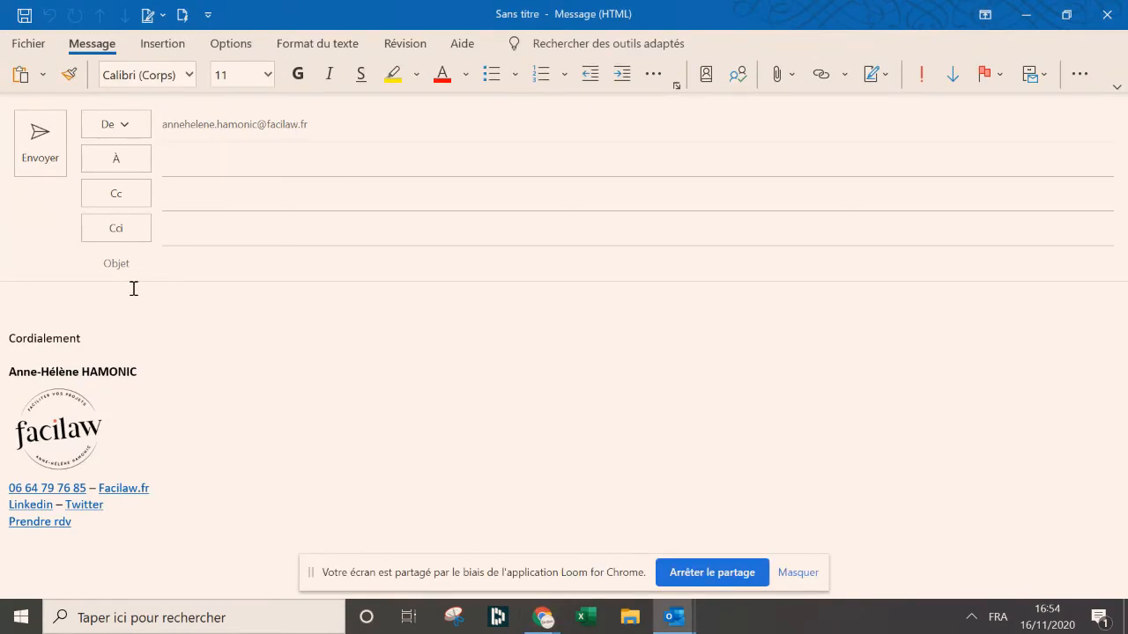
{"action": "left_click", "coordinate": [160, 45]}
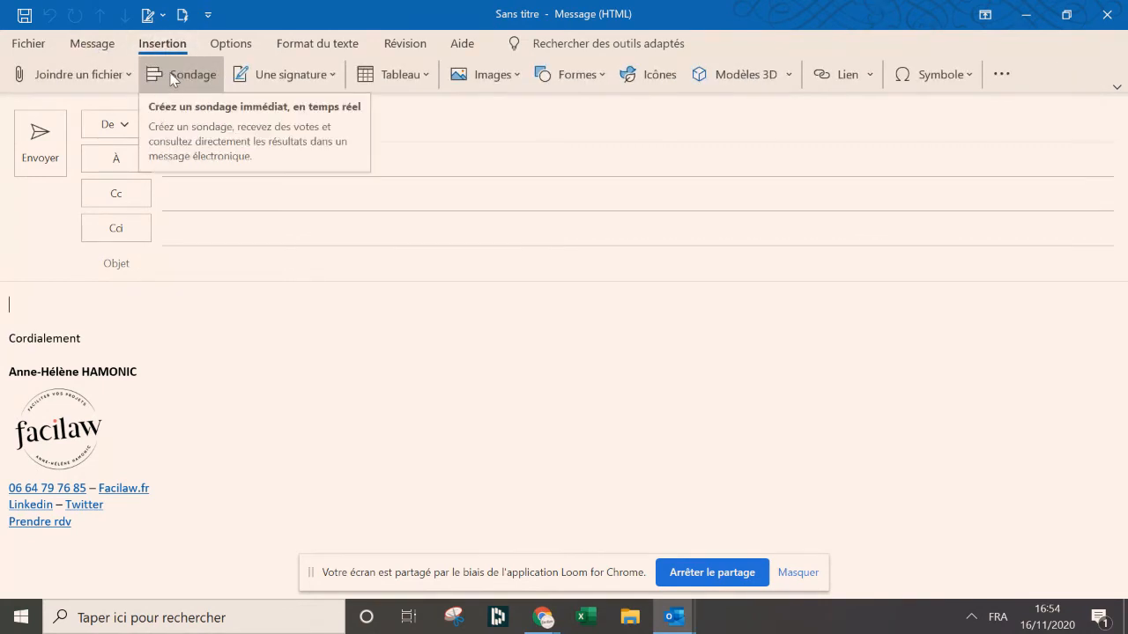
{"action": "left_click", "coordinate": [175, 77]}
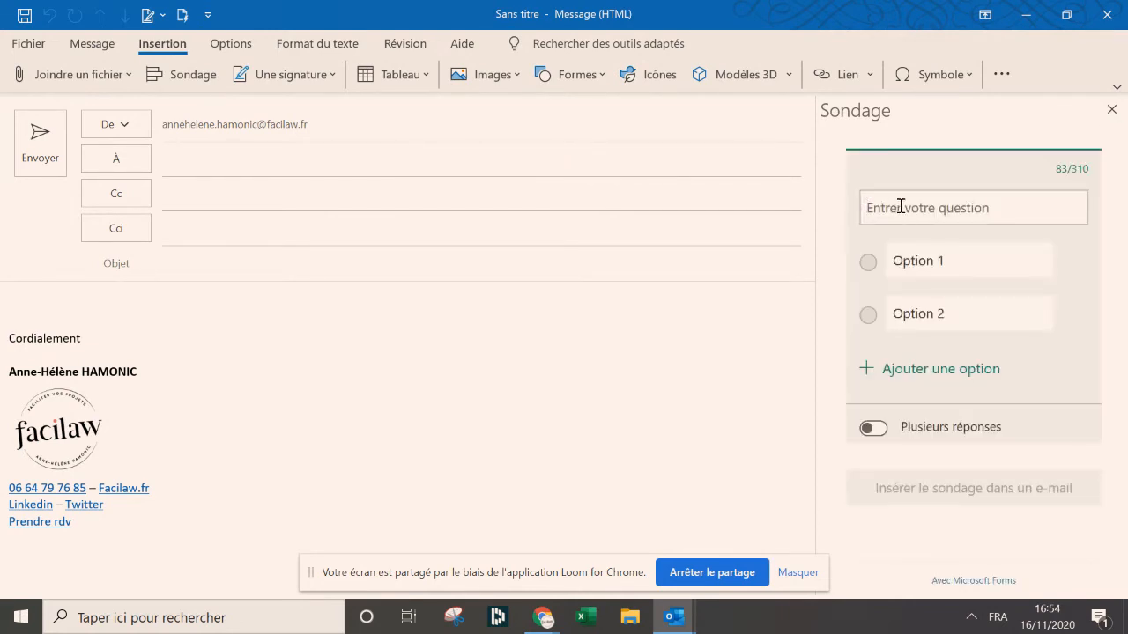
- Enter the poll question "quel outil de visioconférence préférez vous utiliser pour demain ?"
{"action": "type", "text": "quel outil de visioconé"}
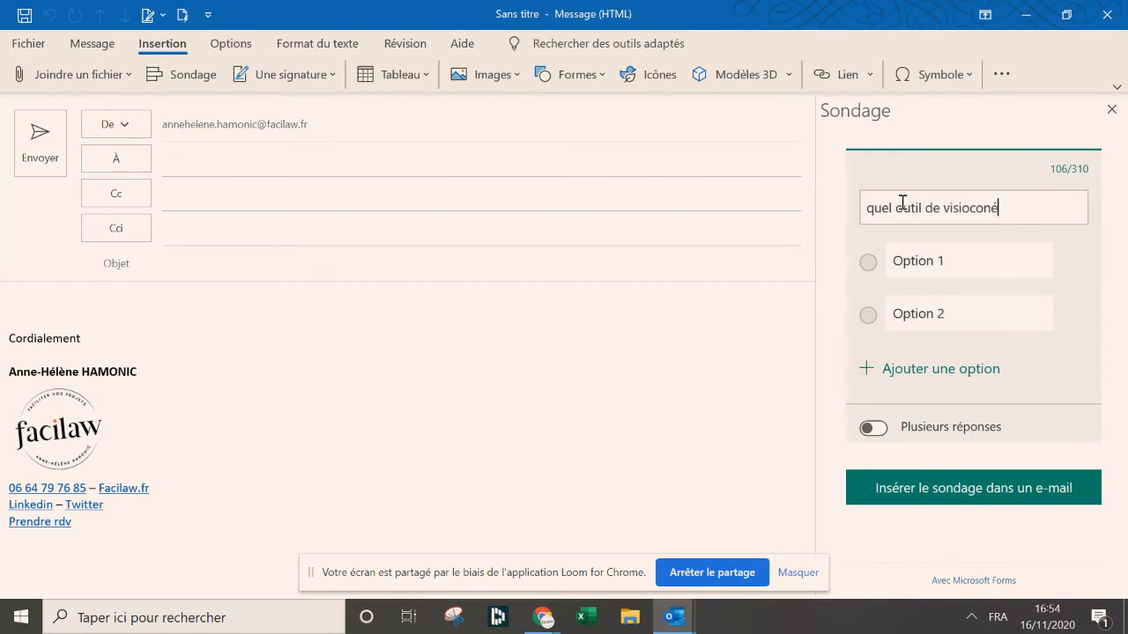
{"action": "key", "text": "BackSpace"}
{"action": "type", "text": "férence pré"}
{"action": "type", "text": "férez vous u"}
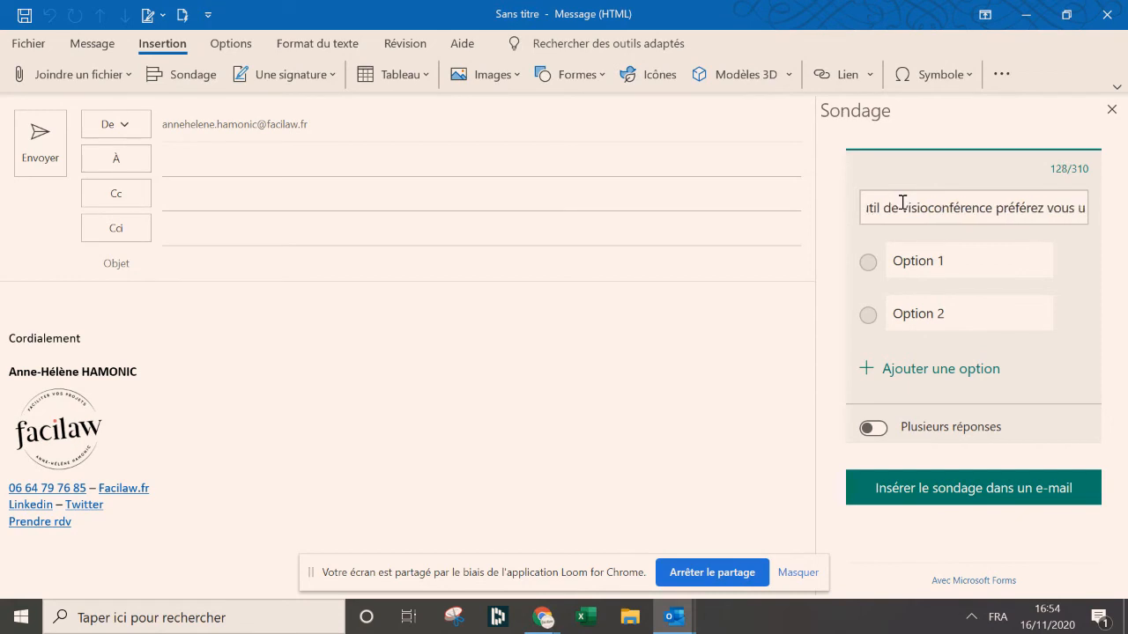
{"action": "type", "text": "tiliser pour demain ?"}
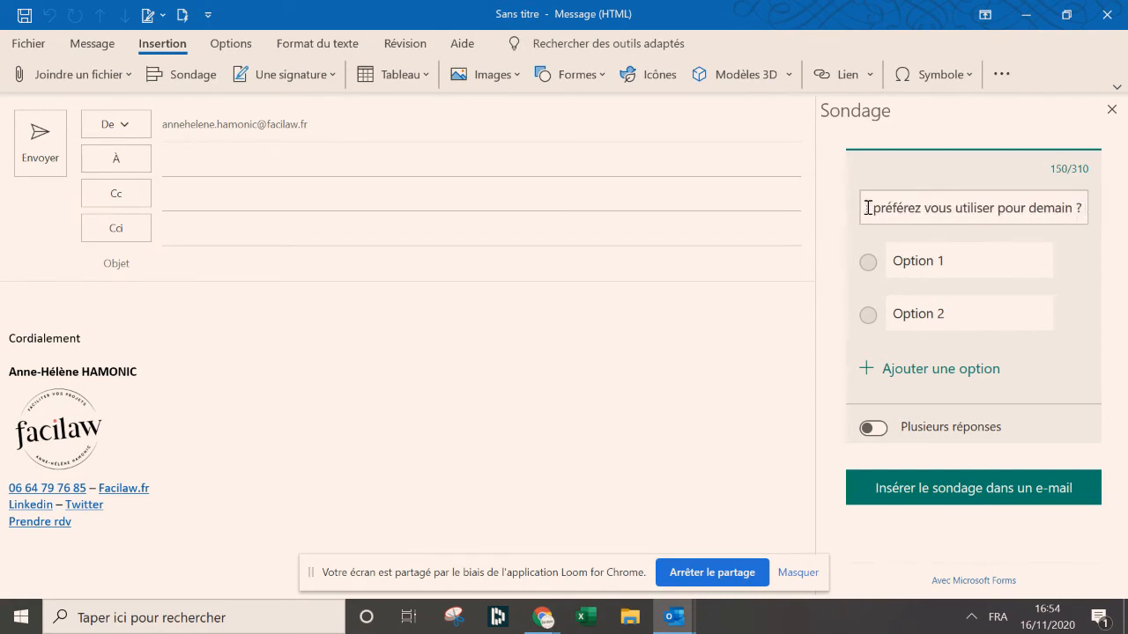
- Name the two poll options "Teams" and "Zoom" and allow multiple answers (Plusieurs réponses)
{"action": "left_click", "coordinate": [959, 265]}
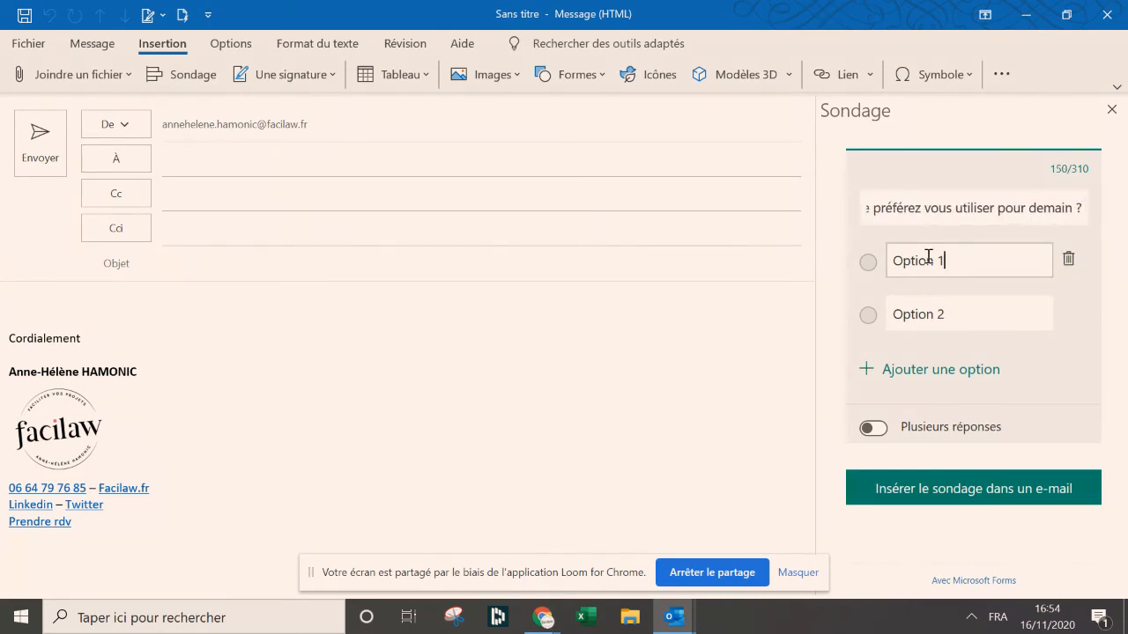
{"action": "triple_click", "coordinate": [928, 255]}
{"action": "type", "text": "Teams"}
{"action": "left_click", "coordinate": [970, 315]}
{"action": "double_click", "coordinate": [914, 314]}
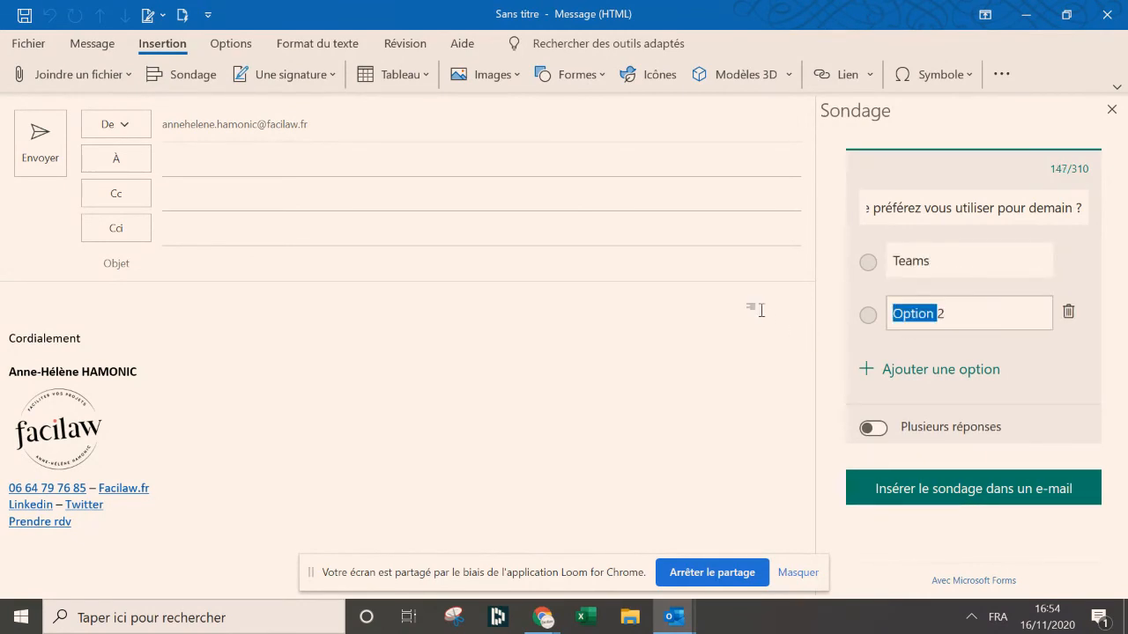
{"action": "type", "text": "Zoom"}
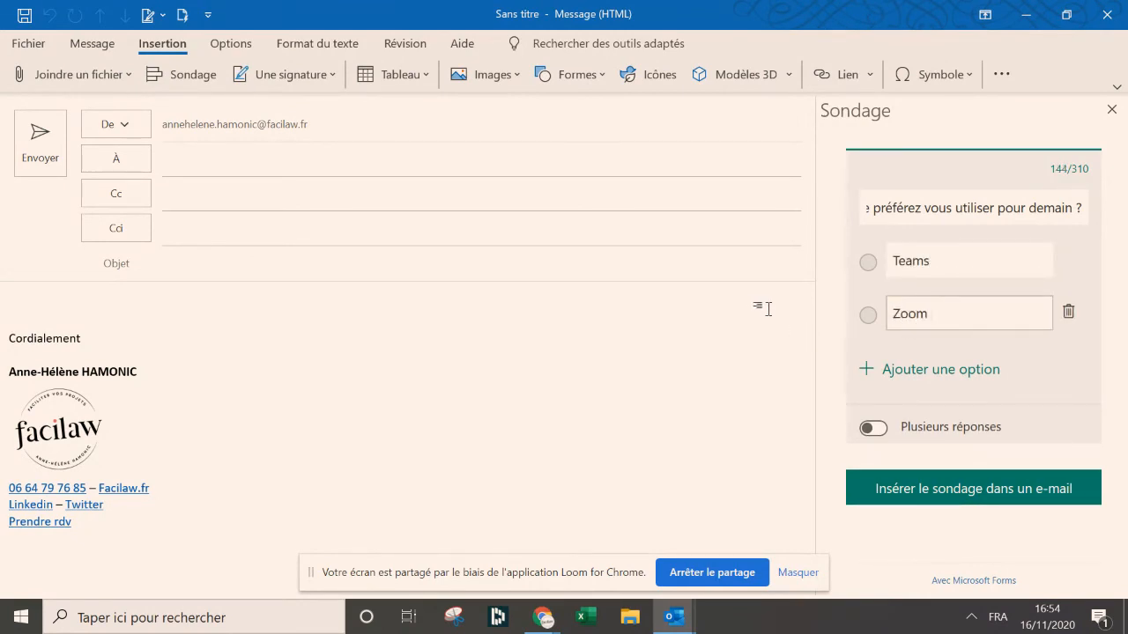
{"action": "left_click", "coordinate": [870, 431]}
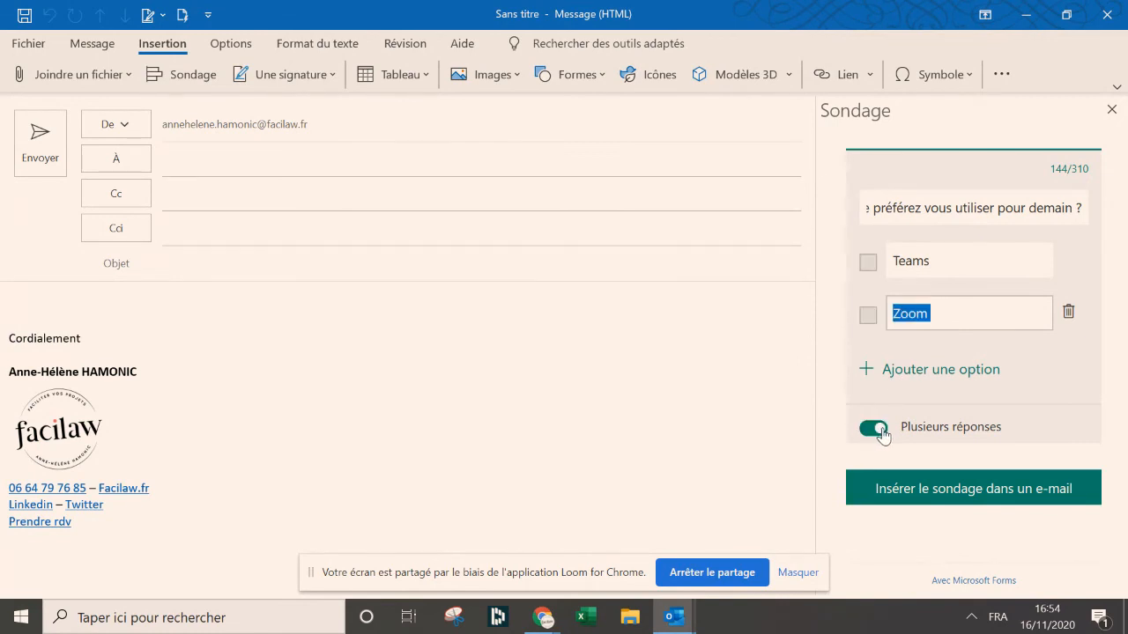
- Insert the finished poll into the e-mail and send the message
{"action": "left_click", "coordinate": [967, 496]}
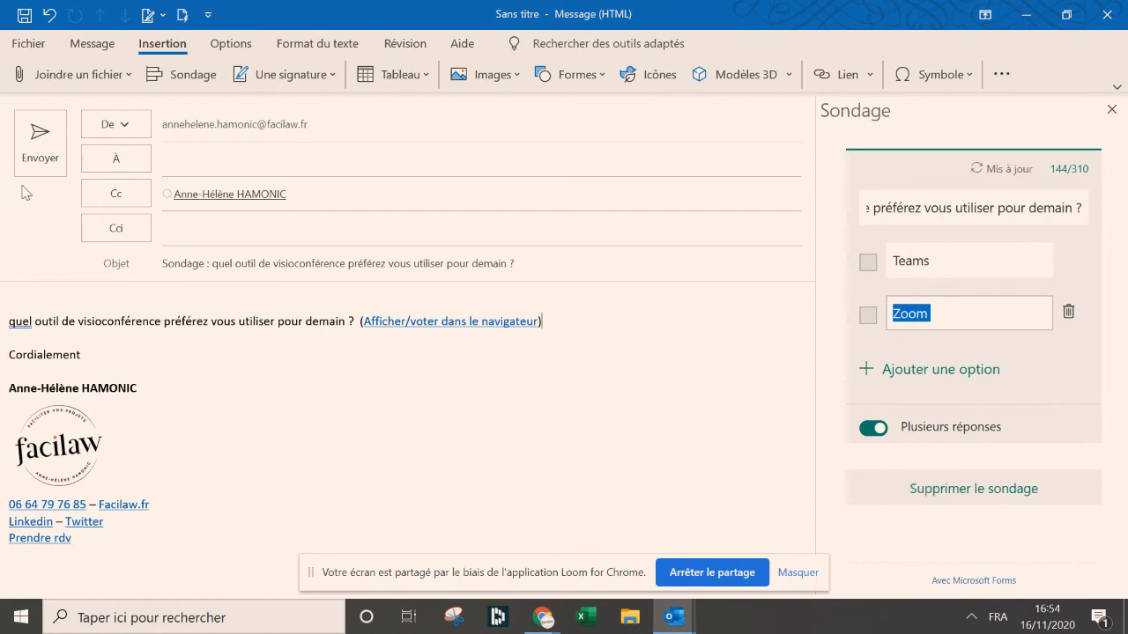
{"action": "left_click", "coordinate": [39, 141]}
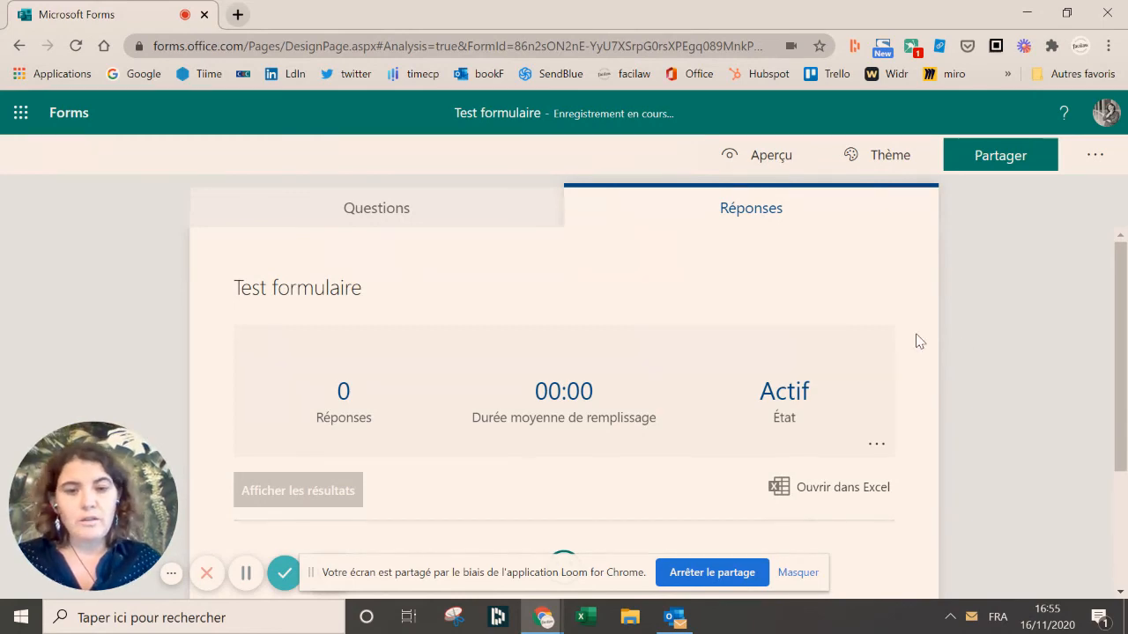
- Check the Outlook inbox and return to the form's responses in Microsoft Forms
{"action": "left_click", "coordinate": [674, 616]}
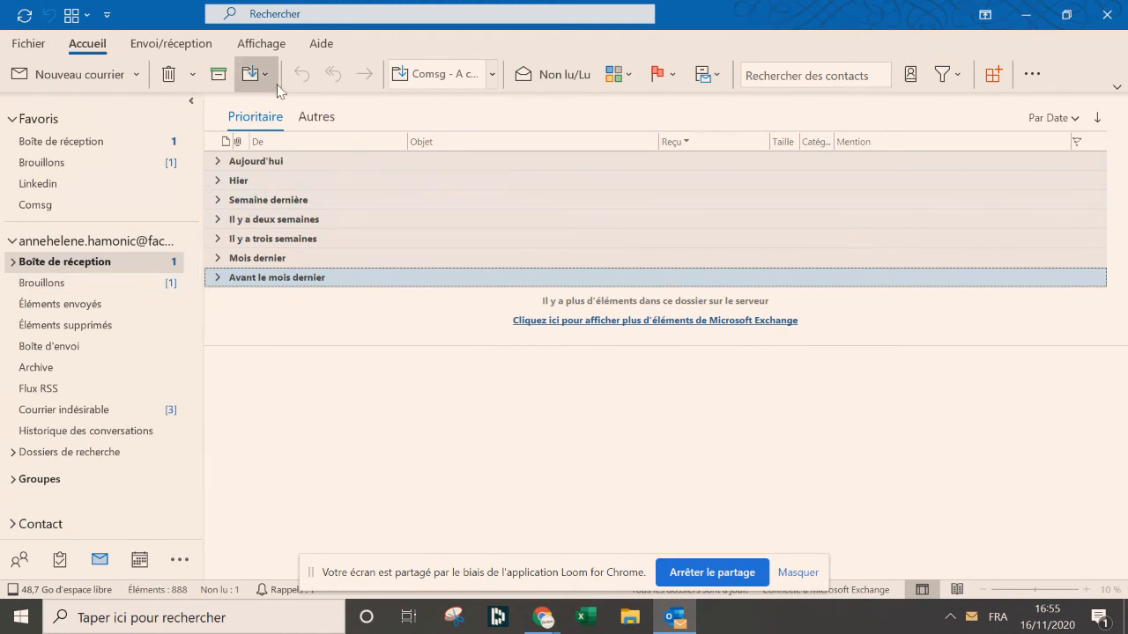
{"action": "left_click", "coordinate": [1025, 13]}
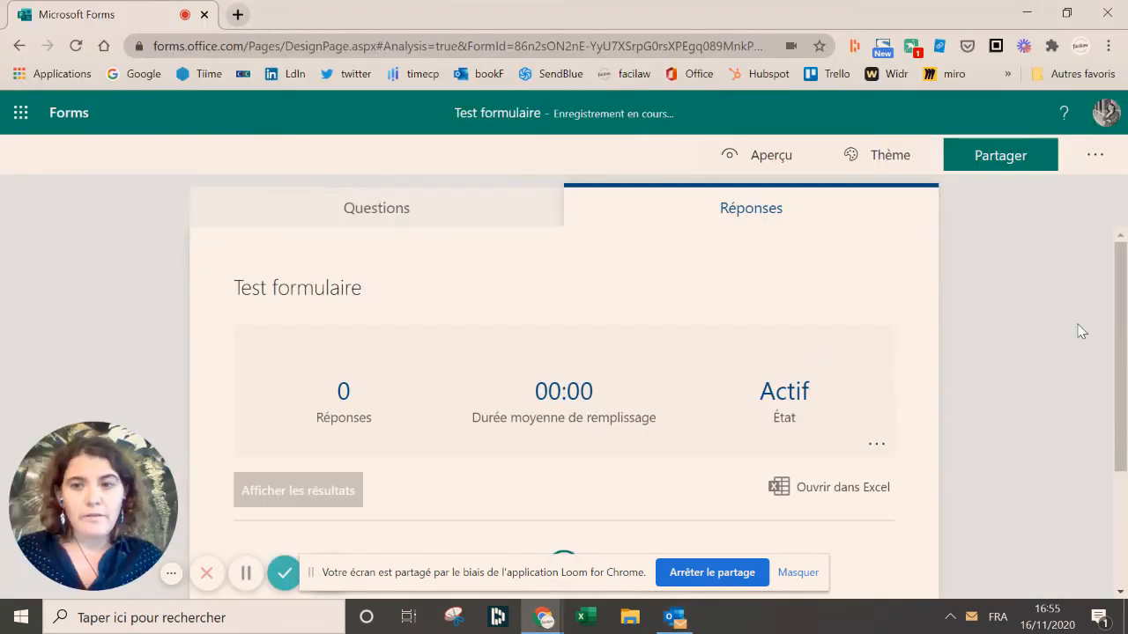